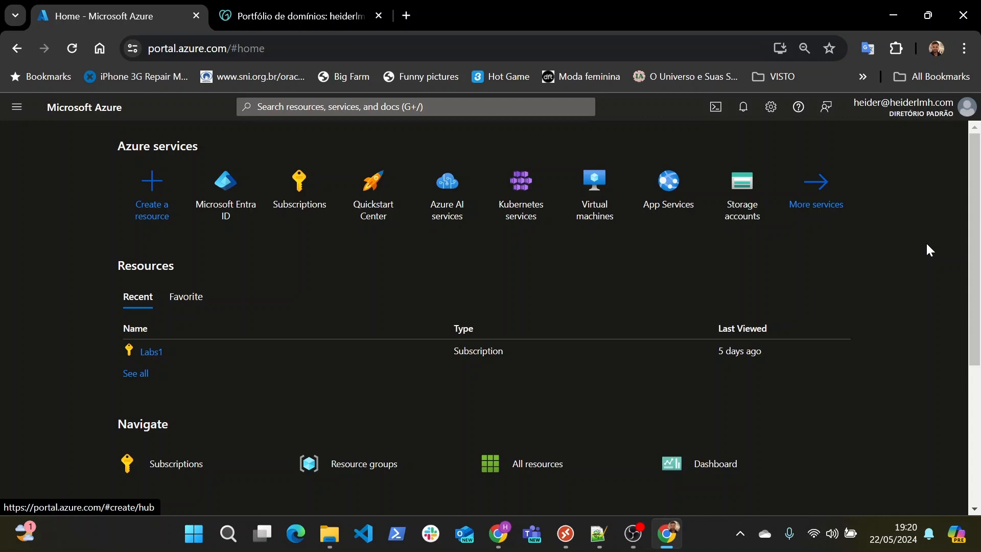
Open the Microsoft Entra ID tenant, check its primary domain, and go to its custom domain names.
{"action": "left_click", "coordinate": [230, 187]}
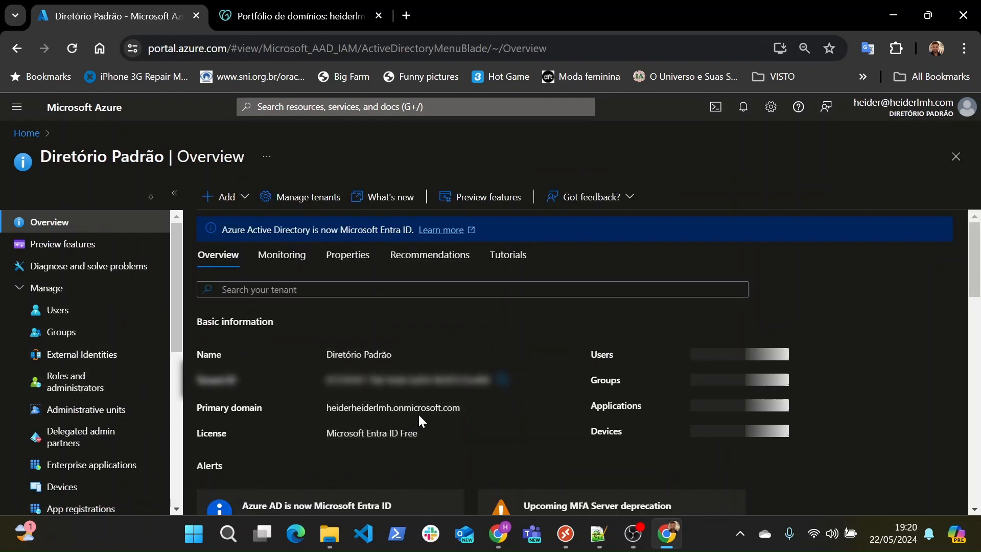
{"action": "left_click_drag", "start_coordinate": [399, 407], "coordinate": [460, 407]}
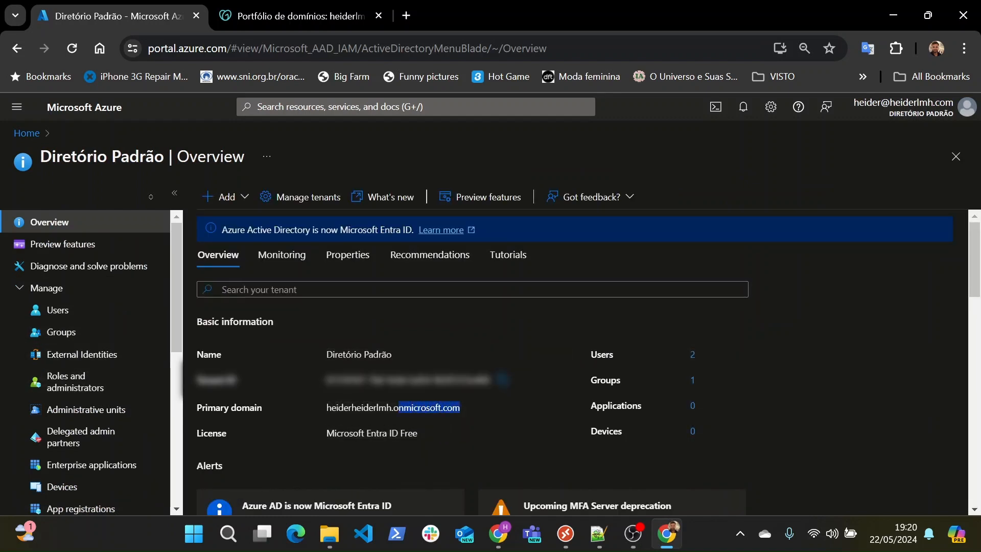
{"action": "left_click", "coordinate": [490, 416]}
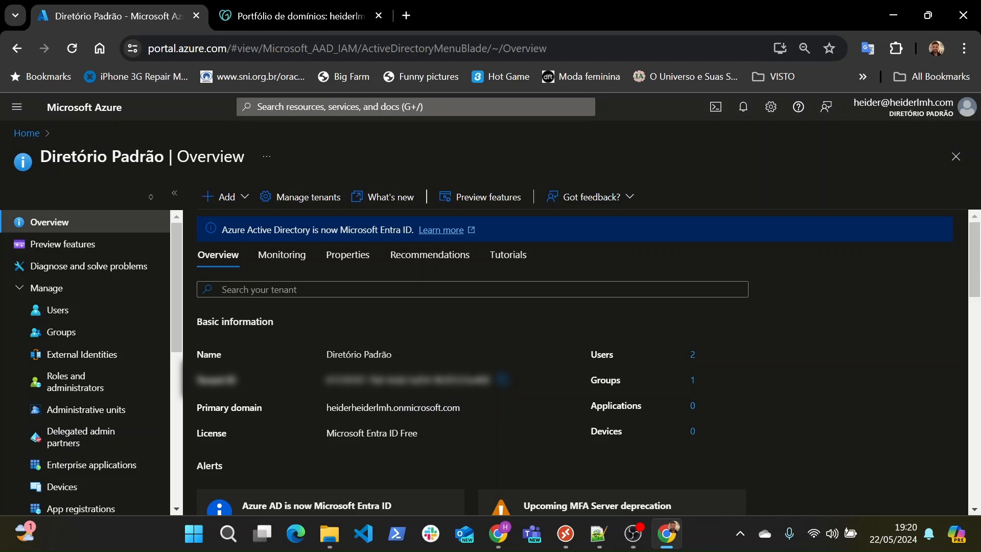
{"action": "scroll", "coordinate": [110, 363], "scroll_direction": "down", "scroll_amount": 6}
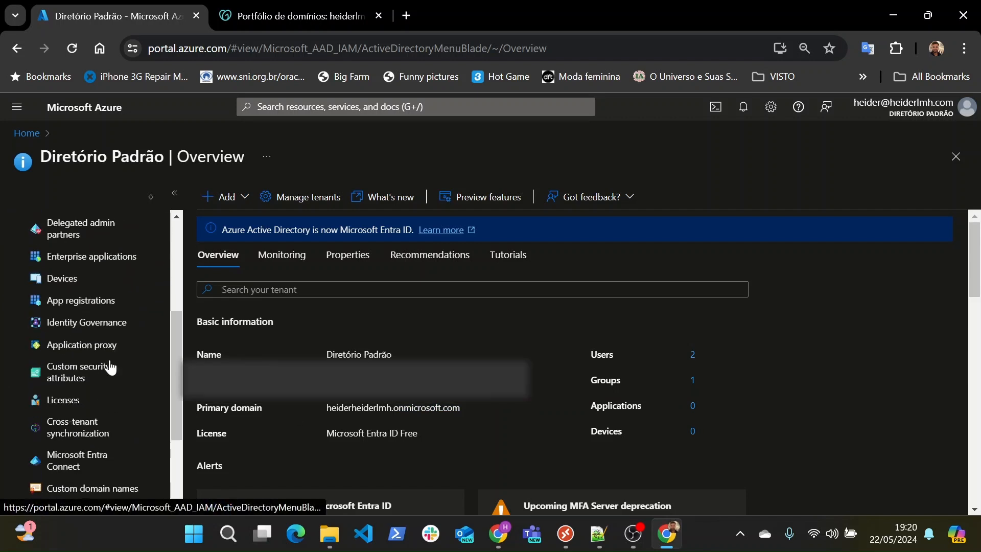
{"action": "scroll", "coordinate": [110, 367], "scroll_direction": "down", "scroll_amount": 1}
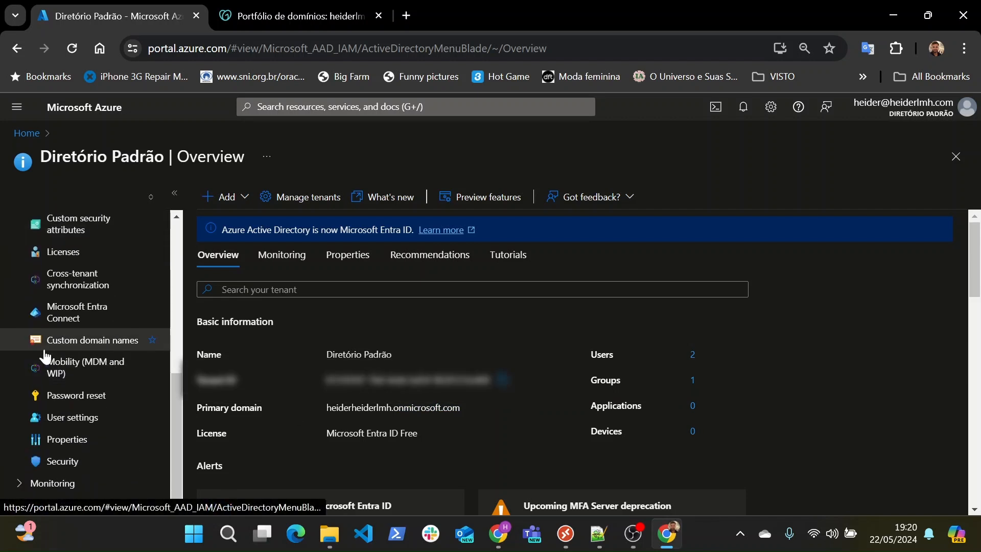
{"action": "left_click", "coordinate": [80, 342]}
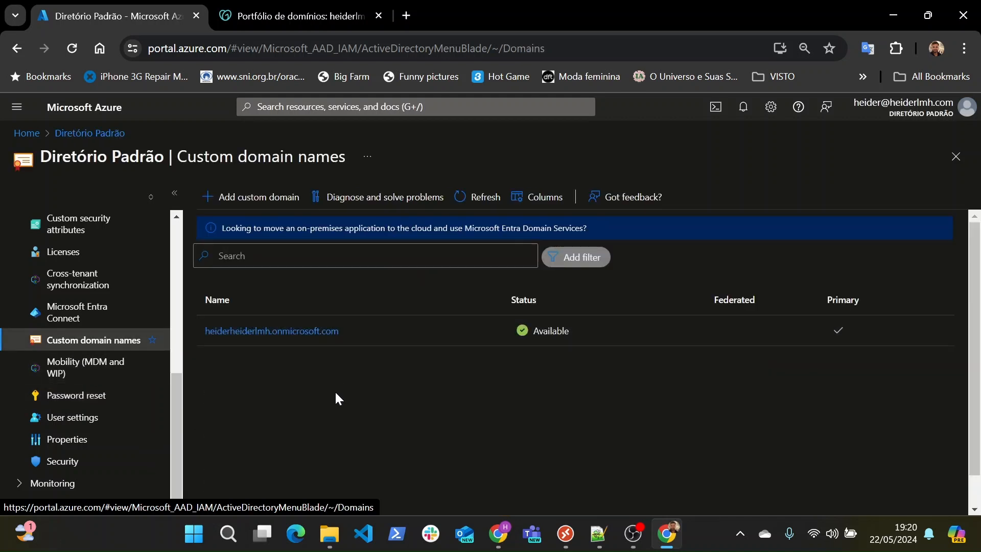
Add heiderlmh.com as a custom domain for the tenant.
{"action": "left_click", "coordinate": [246, 199]}
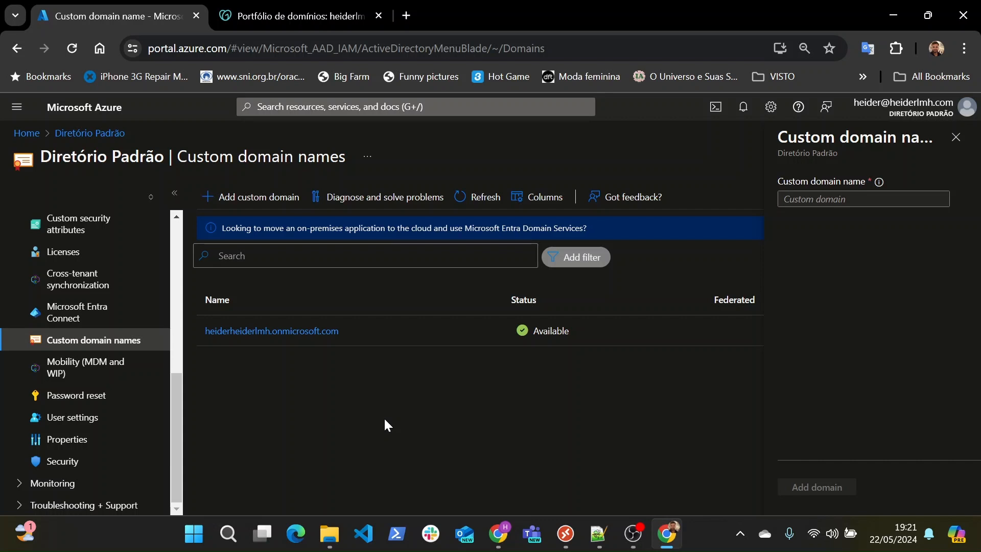
{"action": "left_click", "coordinate": [818, 199]}
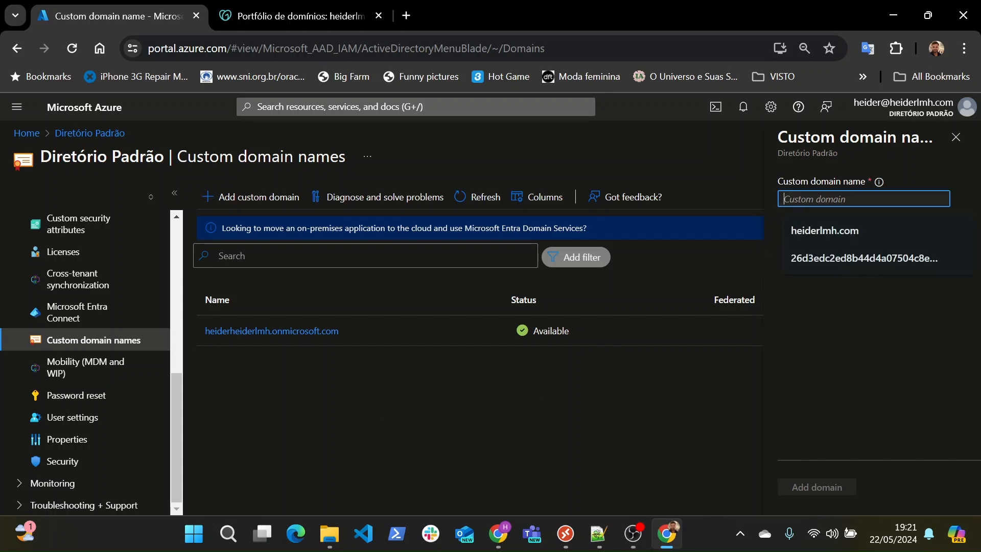
{"action": "left_click", "coordinate": [834, 231]}
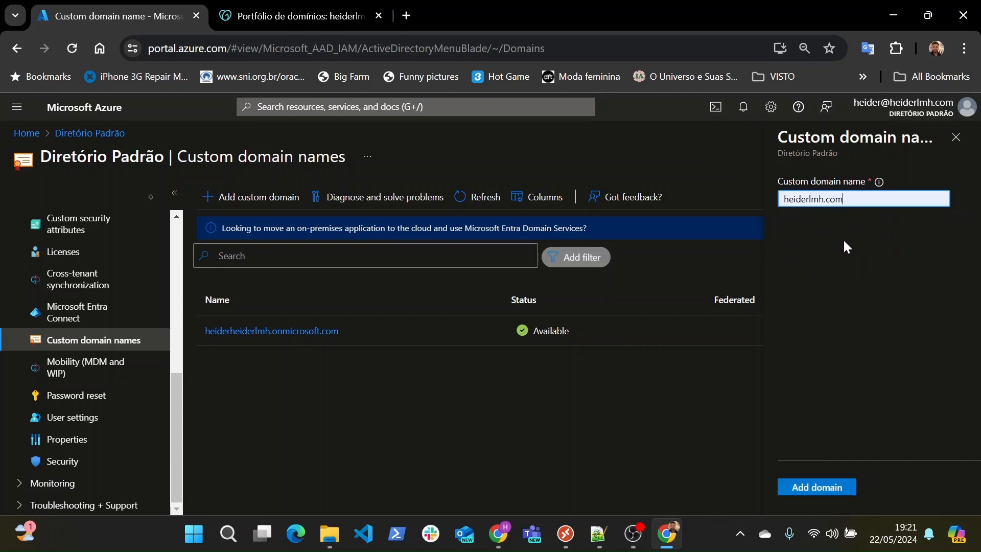
{"action": "left_click", "coordinate": [822, 485]}
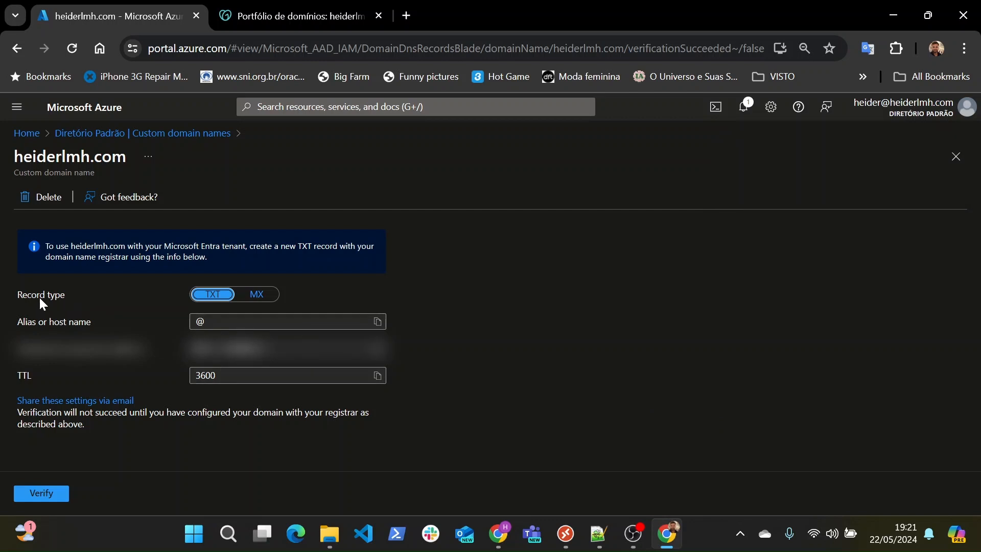
Switch to the GoDaddy DNS records for heiderlmh.com and start a new TXT record named @.
{"action": "left_click", "coordinate": [288, 17]}
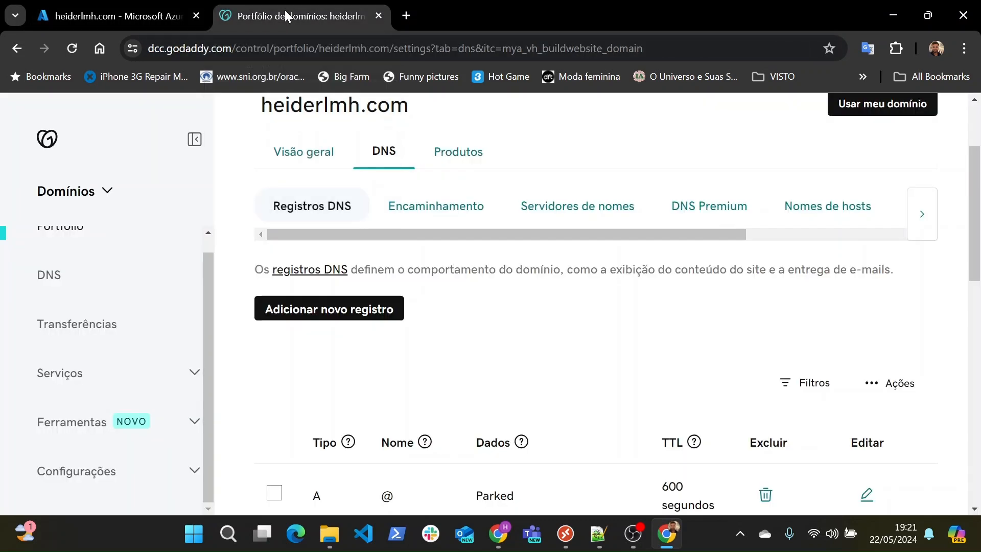
{"action": "left_click", "coordinate": [333, 315]}
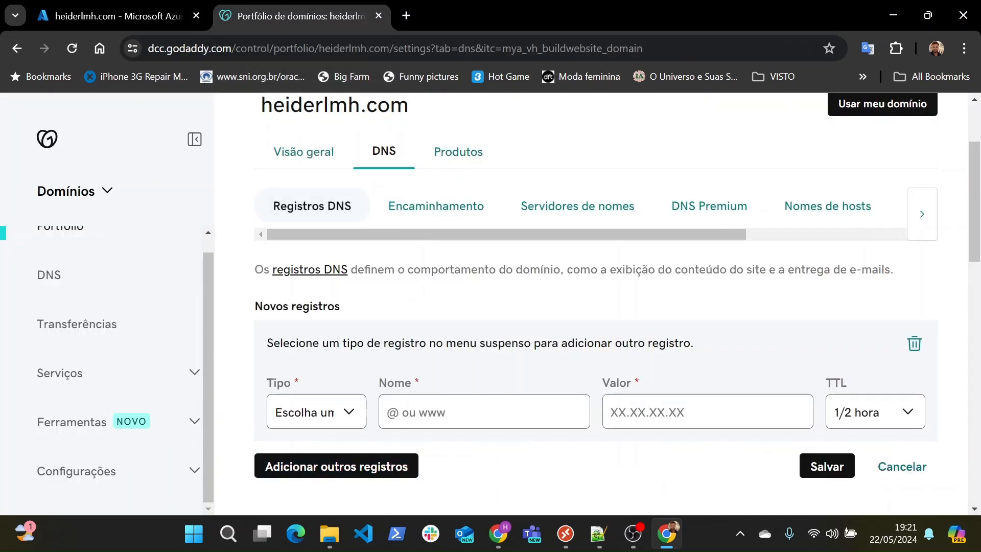
{"action": "left_click", "coordinate": [343, 415]}
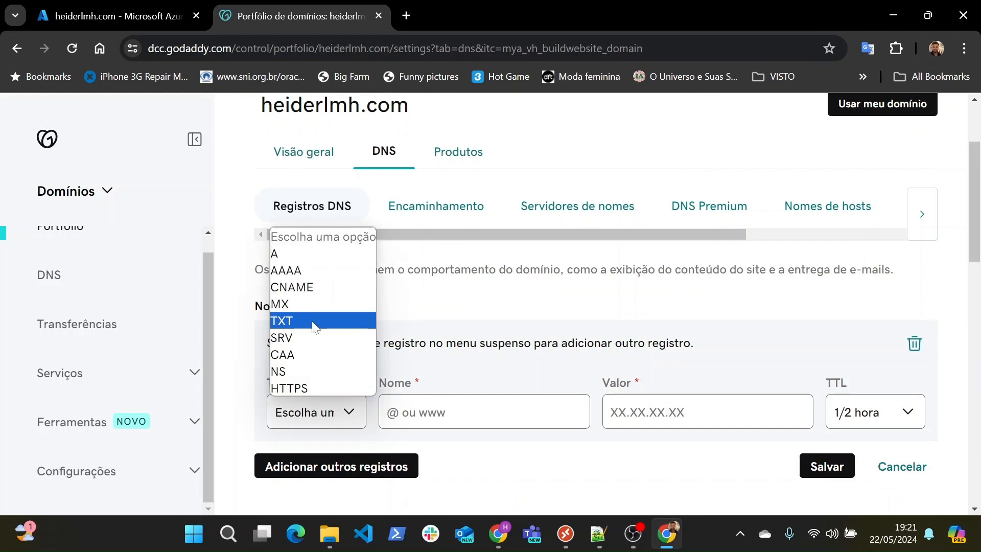
{"action": "left_click", "coordinate": [313, 321]}
{"action": "left_click", "coordinate": [387, 411]}
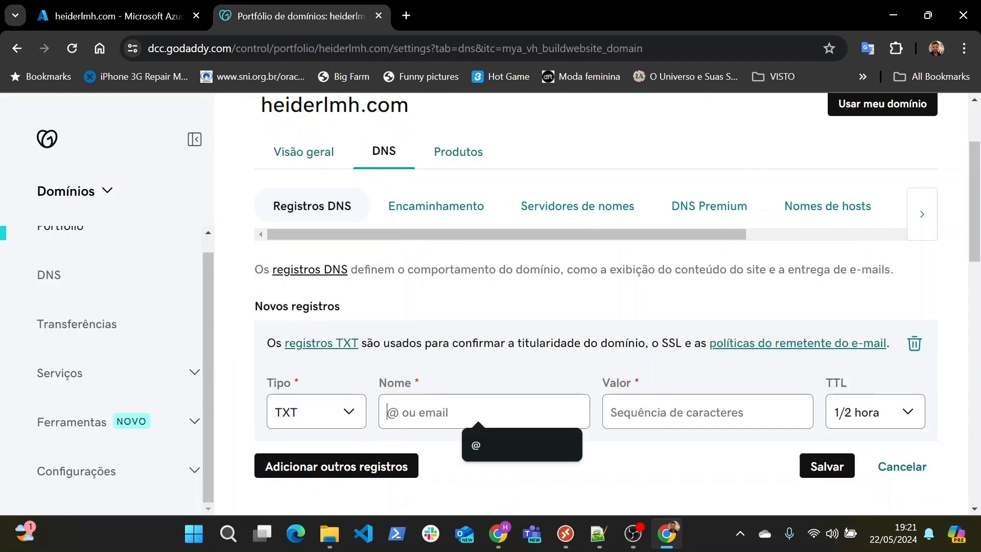
{"action": "type", "text": "@"}
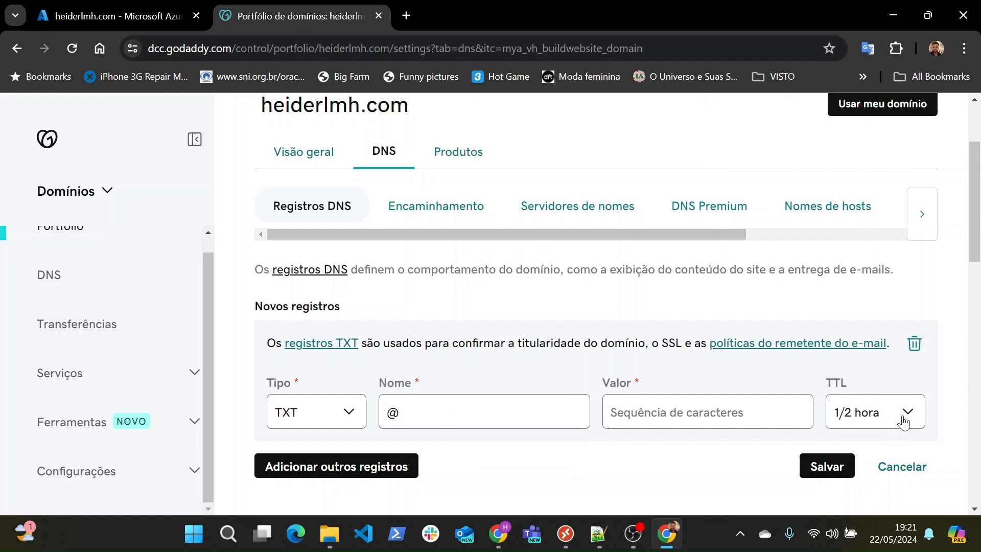
Give the new TXT record a custom TTL of 3600 seconds, matching the value in the Azure portal.
{"action": "left_click", "coordinate": [889, 409]}
{"action": "left_click", "coordinate": [869, 388]}
{"action": "left_click", "coordinate": [139, 8]}
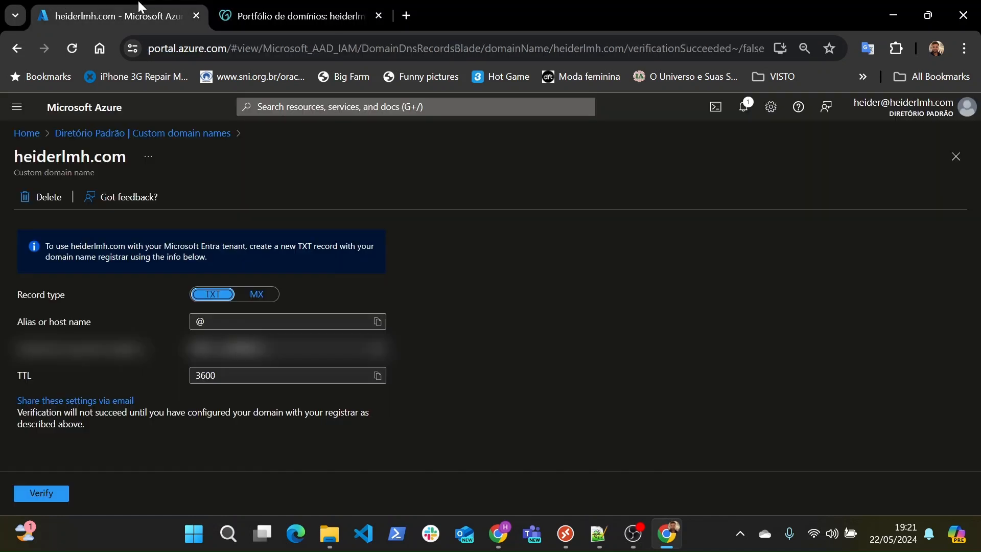
{"action": "left_click", "coordinate": [311, 8]}
{"action": "left_click", "coordinate": [869, 468]}
{"action": "type", "text": "3600"}
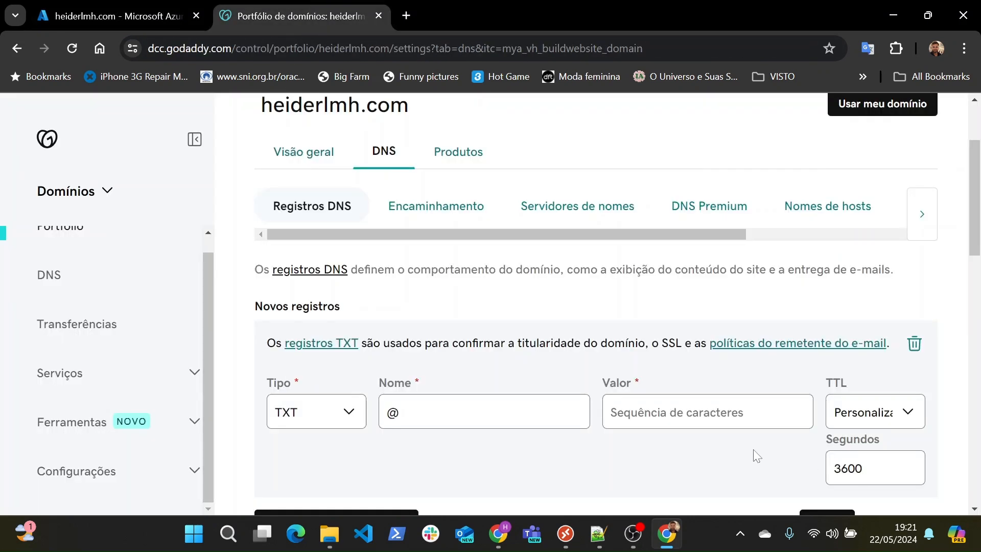
Copy the domain verification value from the Azure portal into the TXT record's value and save the GoDaddy record.
{"action": "left_click", "coordinate": [100, 7]}
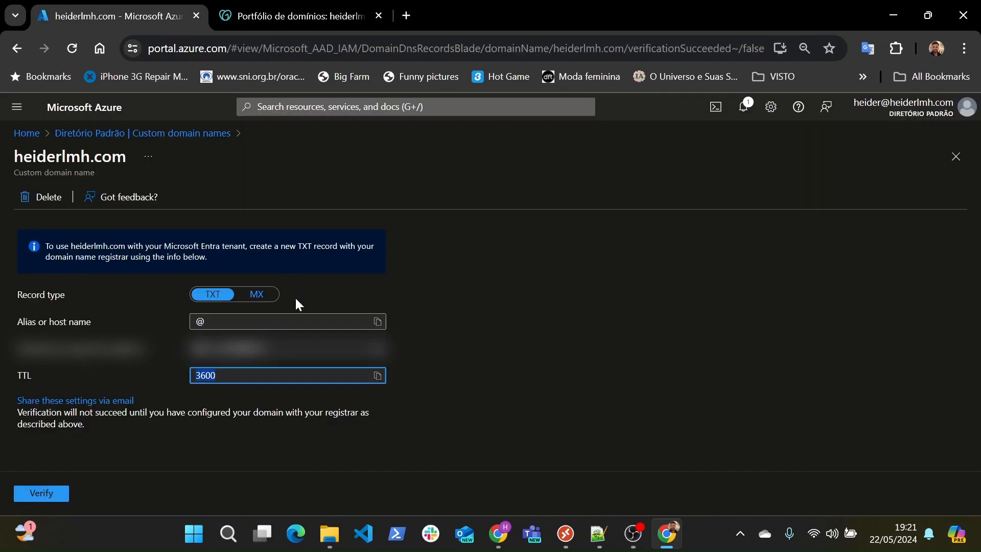
{"action": "left_click", "coordinate": [301, 16]}
{"action": "left_click", "coordinate": [656, 404]}
{"action": "type", "text": "MS=ms70498572"}
{"action": "scroll", "coordinate": [741, 429], "scroll_direction": "down", "scroll_amount": 2}
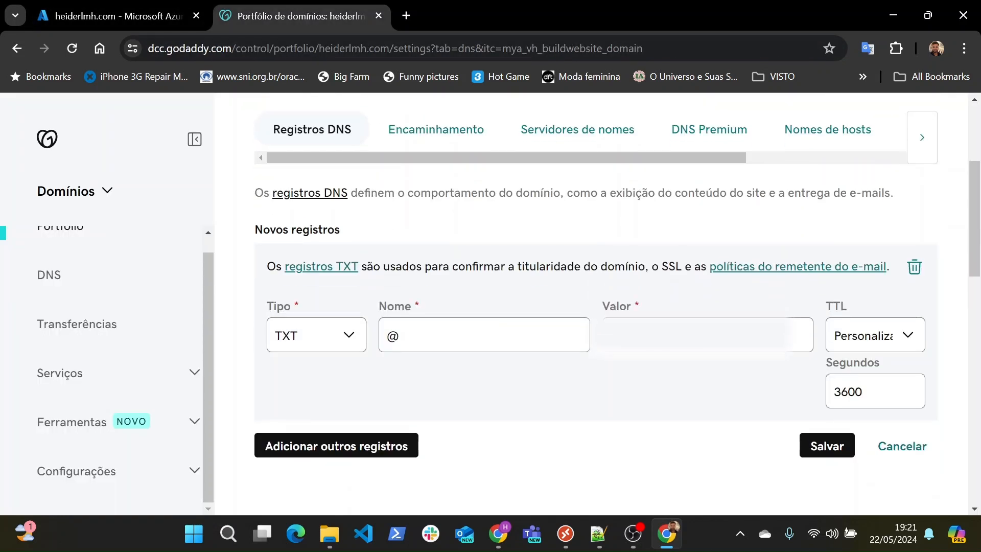
{"action": "left_click", "coordinate": [820, 444]}
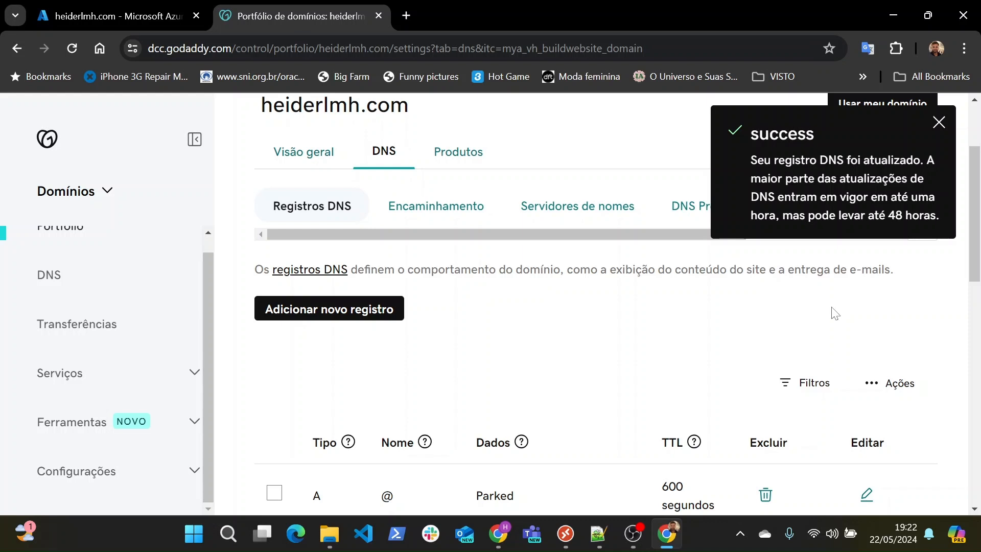
Switch back to the Azure portal, verify the heiderlmh.com domain, and return to the custom domain names list.
{"action": "left_click", "coordinate": [107, 19]}
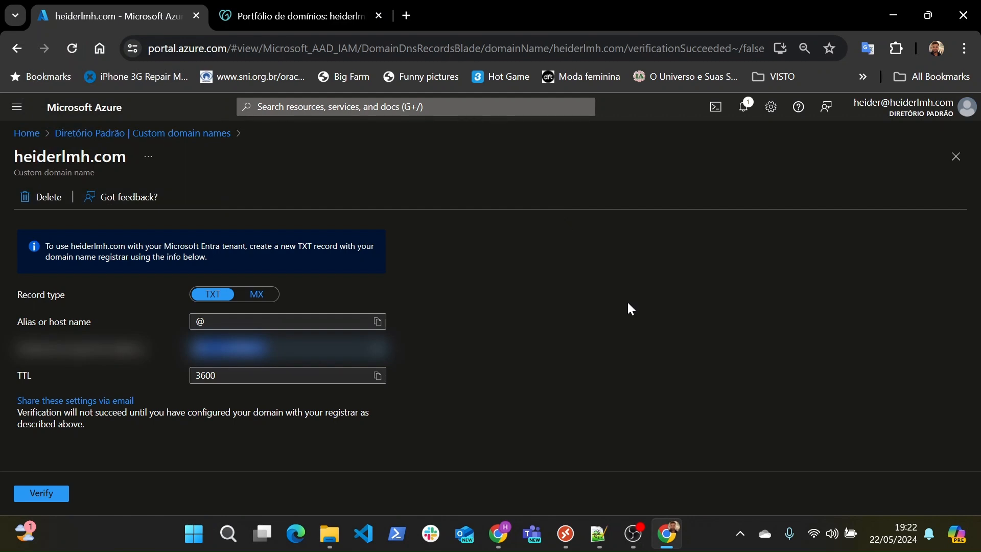
{"action": "left_click", "coordinate": [53, 495]}
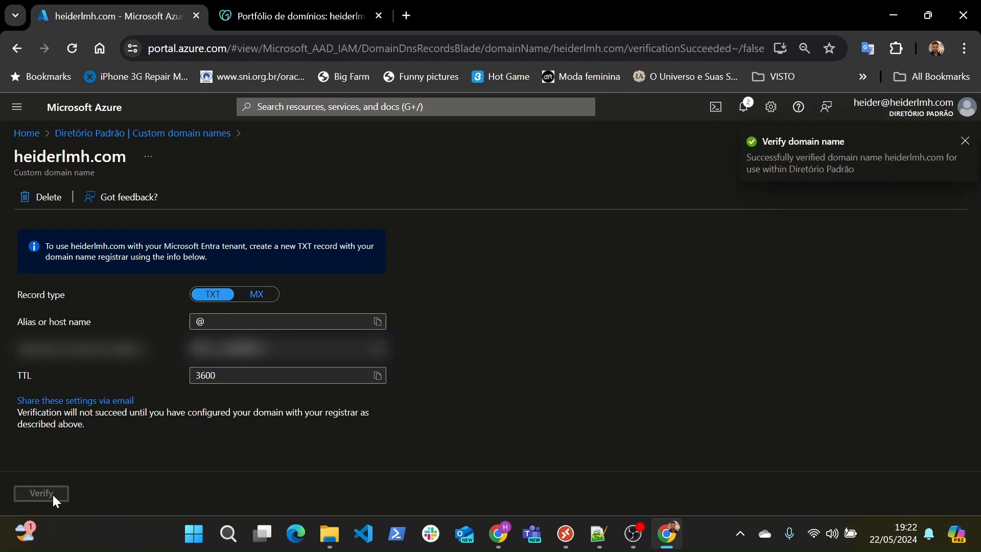
{"action": "left_click", "coordinate": [965, 142]}
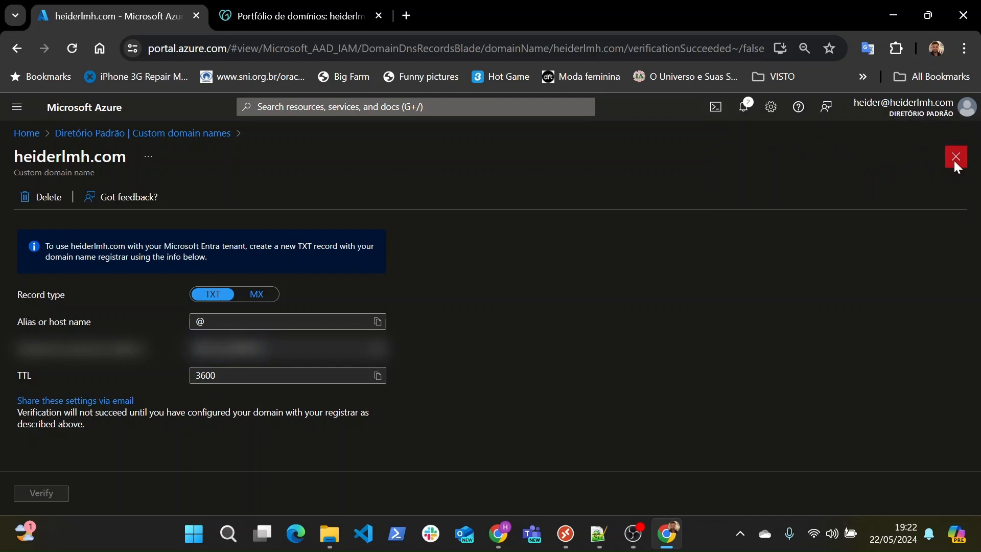
{"action": "left_click", "coordinate": [955, 159]}
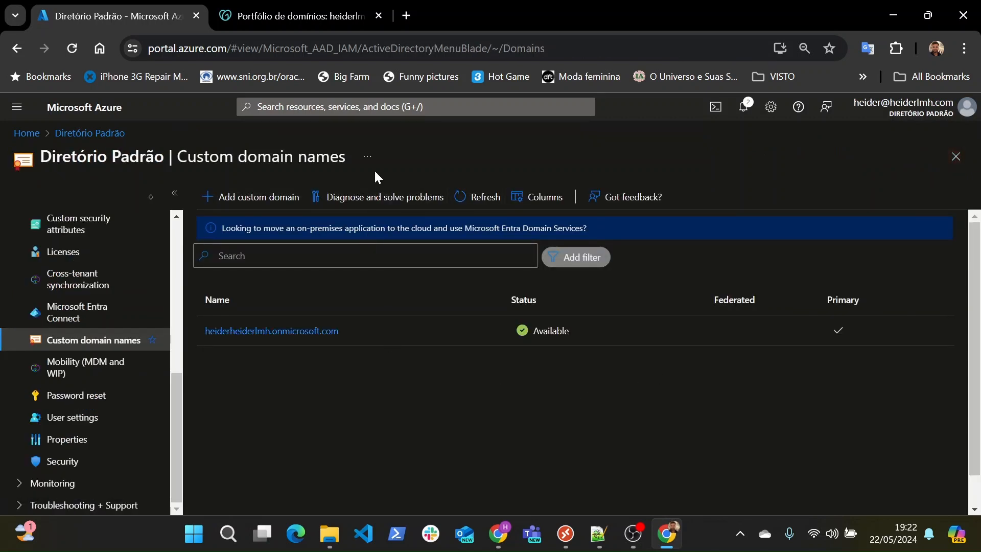
Reload the custom domain list and check the primary domain on the refreshed tenant overview.
{"action": "left_click", "coordinate": [72, 48]}
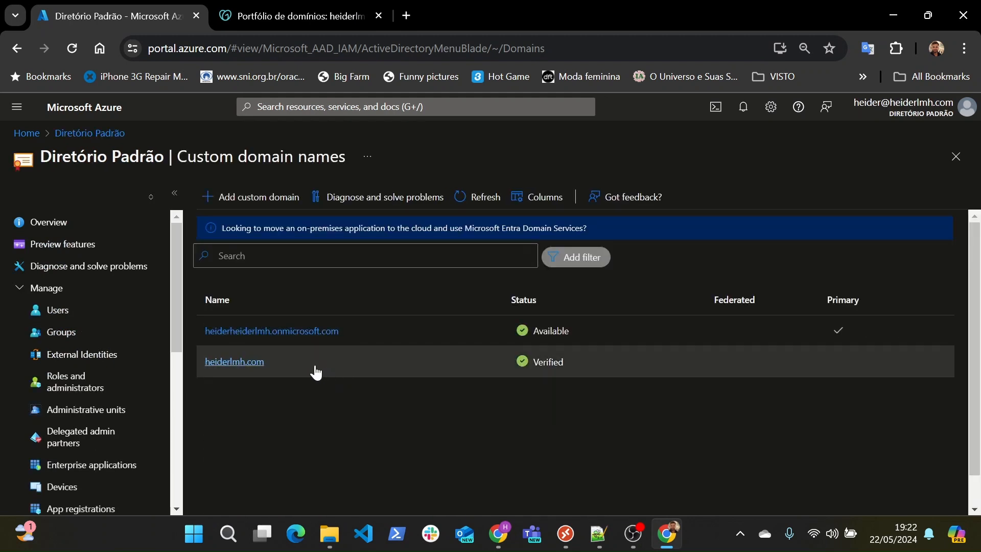
{"action": "left_click", "coordinate": [61, 223]}
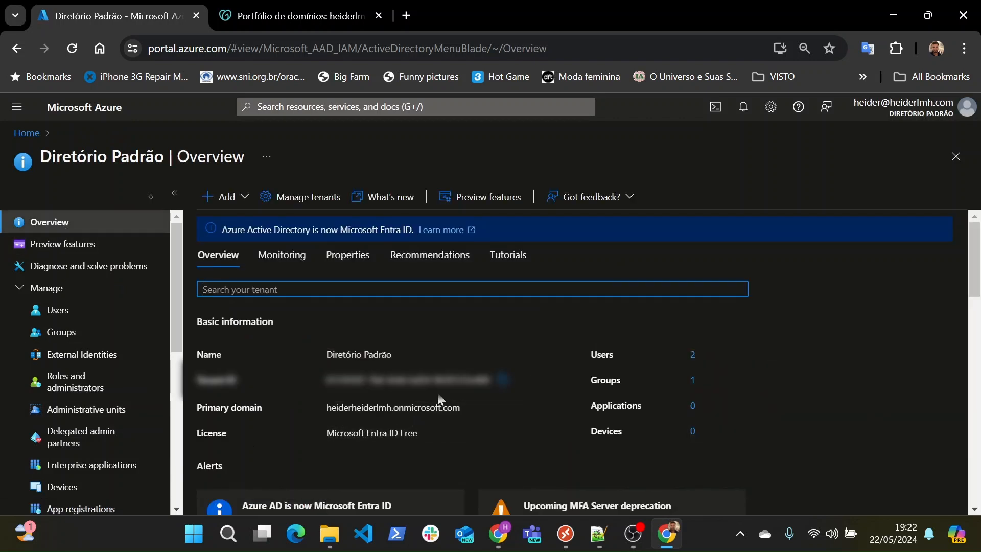
{"action": "left_click", "coordinate": [72, 48]}
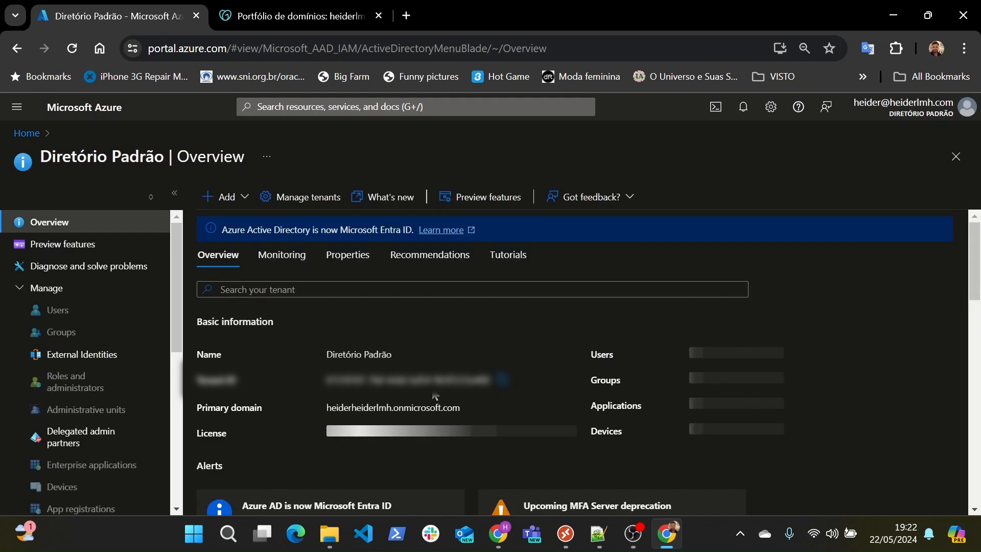
Open heiderlmh.com from the custom domain names and make it the tenant's primary domain.
{"action": "scroll", "coordinate": [55, 403], "scroll_direction": "down", "scroll_amount": 5}
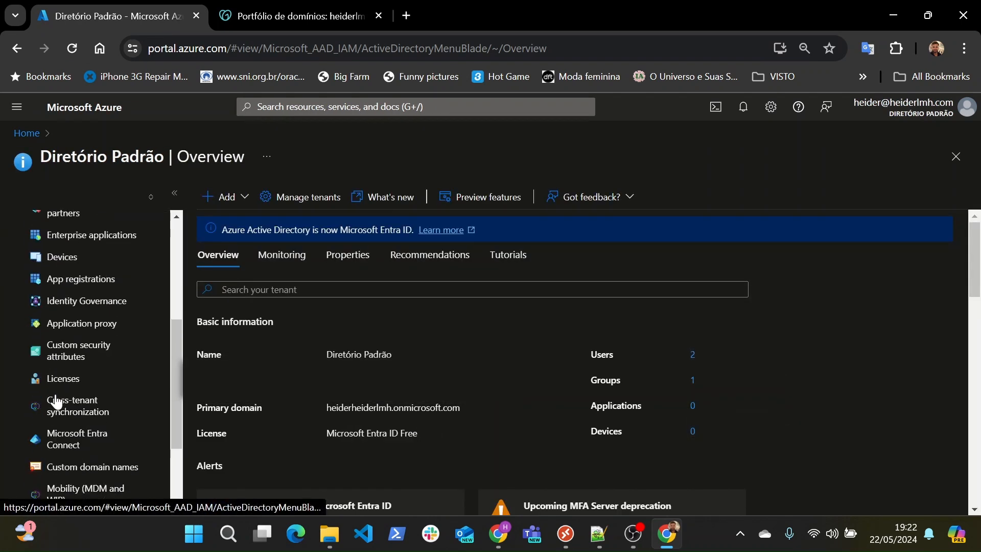
{"action": "left_click", "coordinate": [97, 467]}
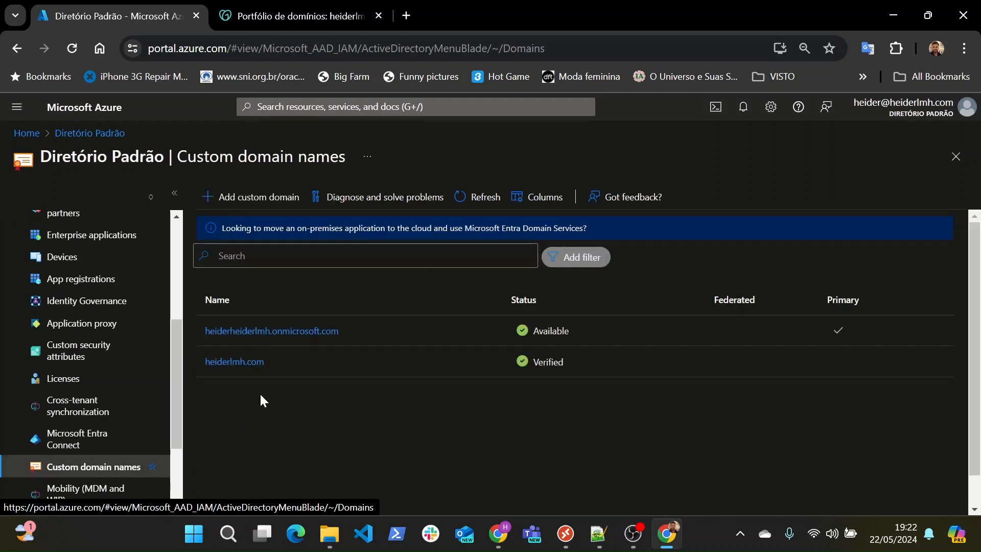
{"action": "left_click", "coordinate": [234, 362]}
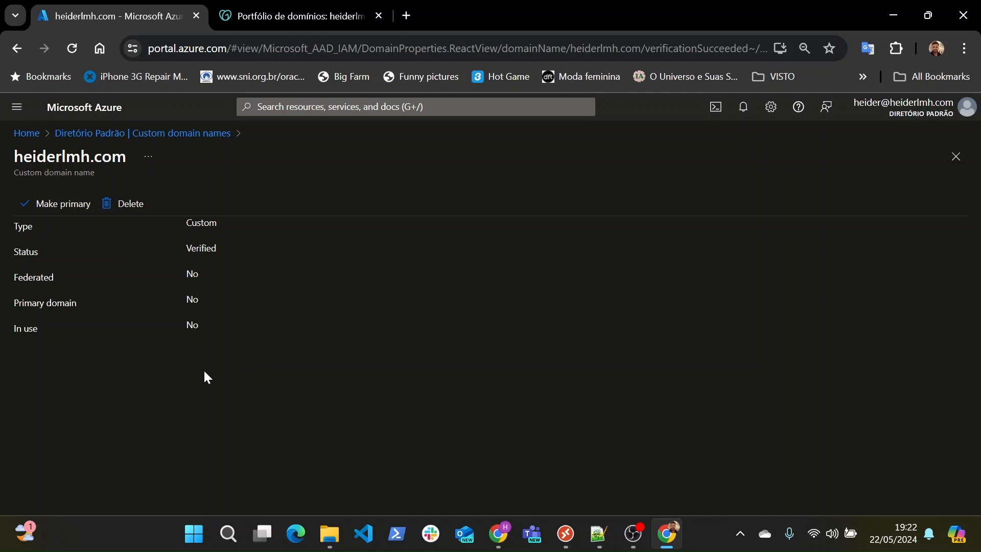
{"action": "left_click", "coordinate": [53, 206]}
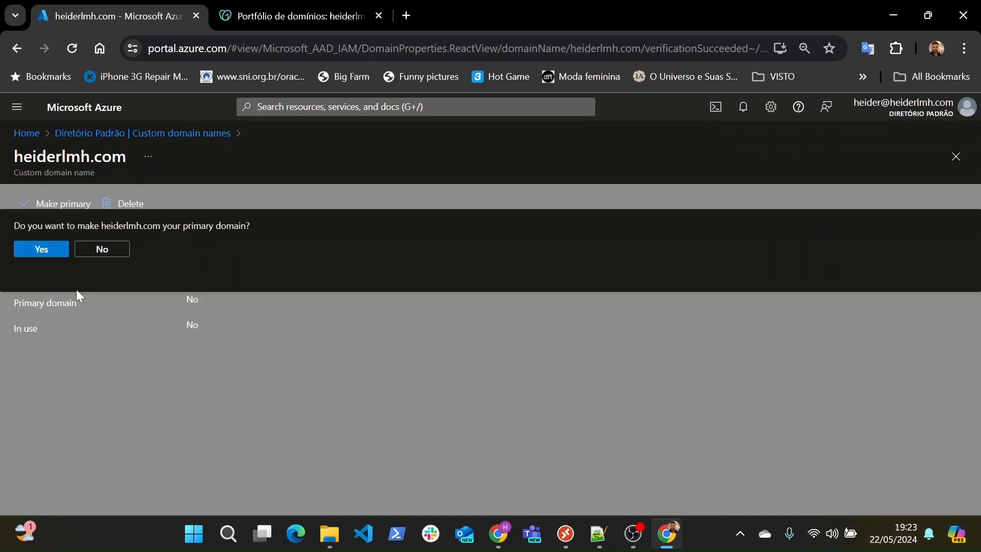
{"action": "left_click", "coordinate": [43, 250]}
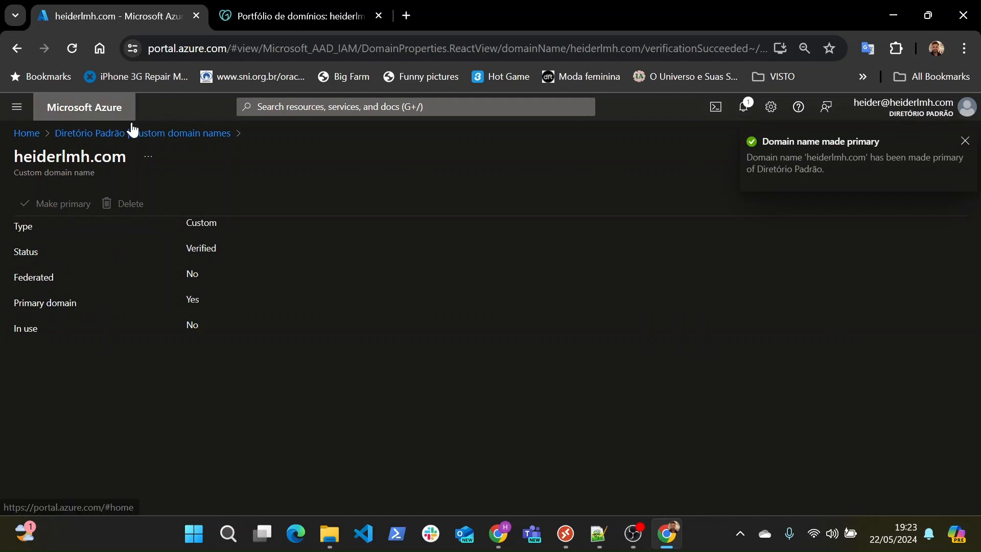
Return to the tenant overview and reload it to check the primary domain.
{"action": "left_click", "coordinate": [118, 133]}
{"action": "scroll", "coordinate": [97, 301], "scroll_direction": "up", "scroll_amount": 5}
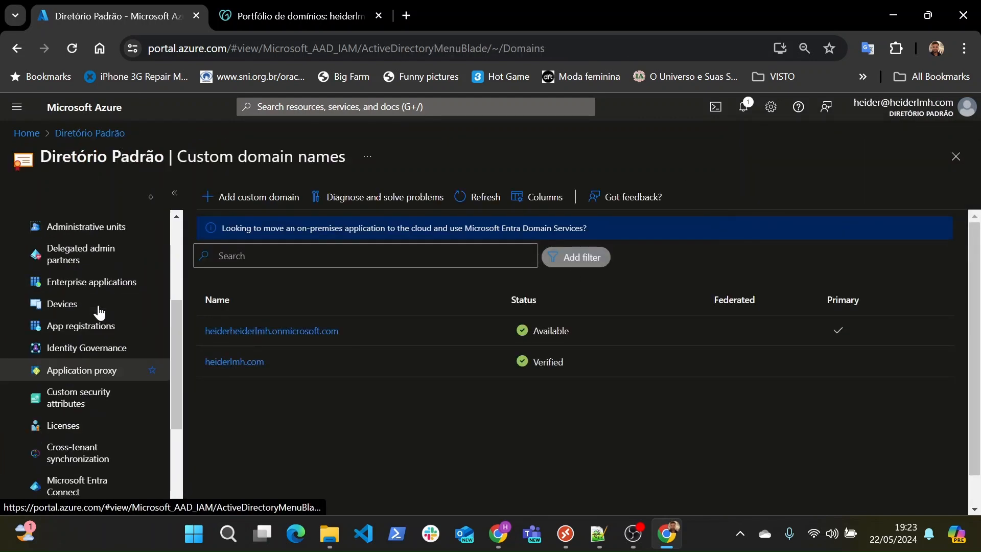
{"action": "left_click", "coordinate": [82, 229]}
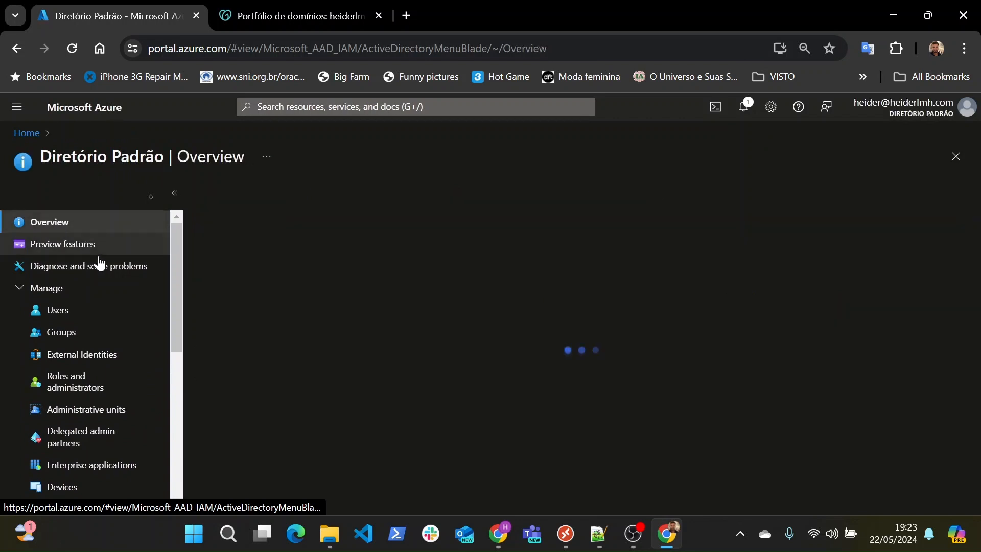
{"action": "left_click", "coordinate": [72, 48]}
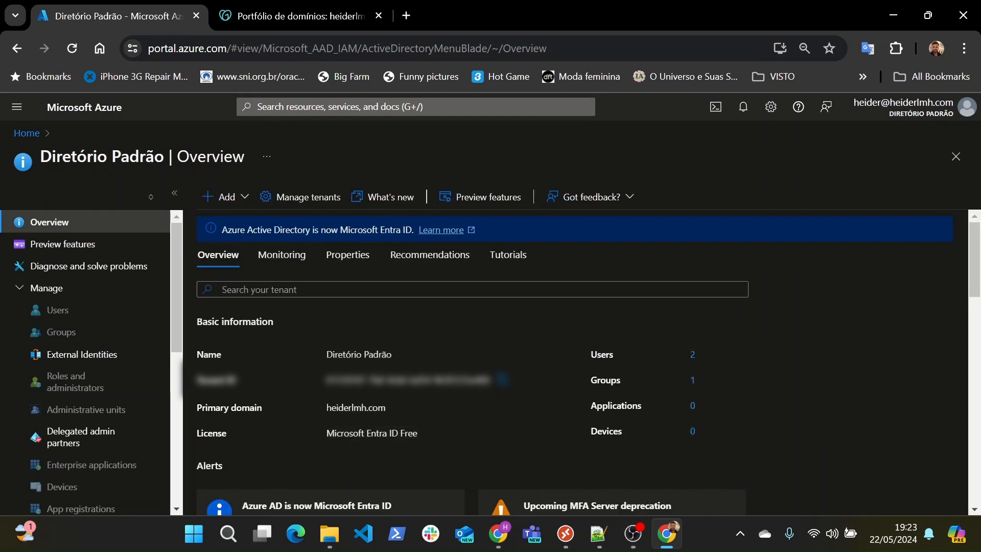
Open the account named user from the tenant's Users list and check its user principal name.
{"action": "left_click_drag", "start_coordinate": [326, 407], "coordinate": [386, 408]}
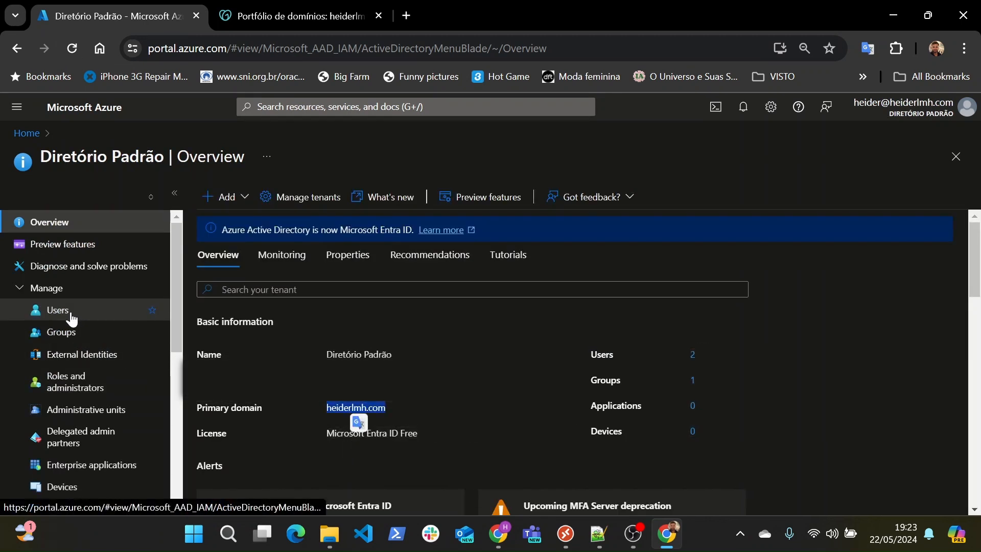
{"action": "left_click", "coordinate": [72, 316]}
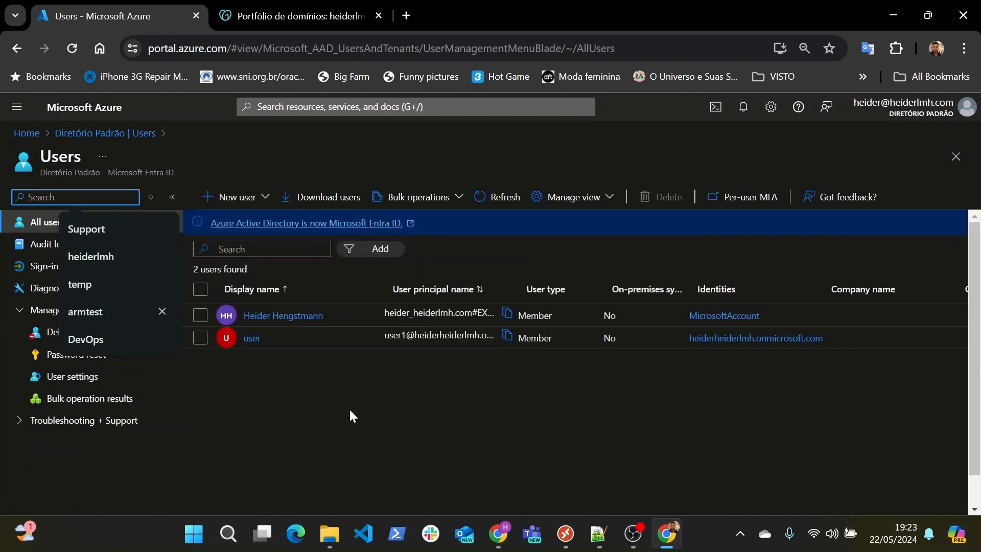
{"action": "left_click", "coordinate": [251, 339]}
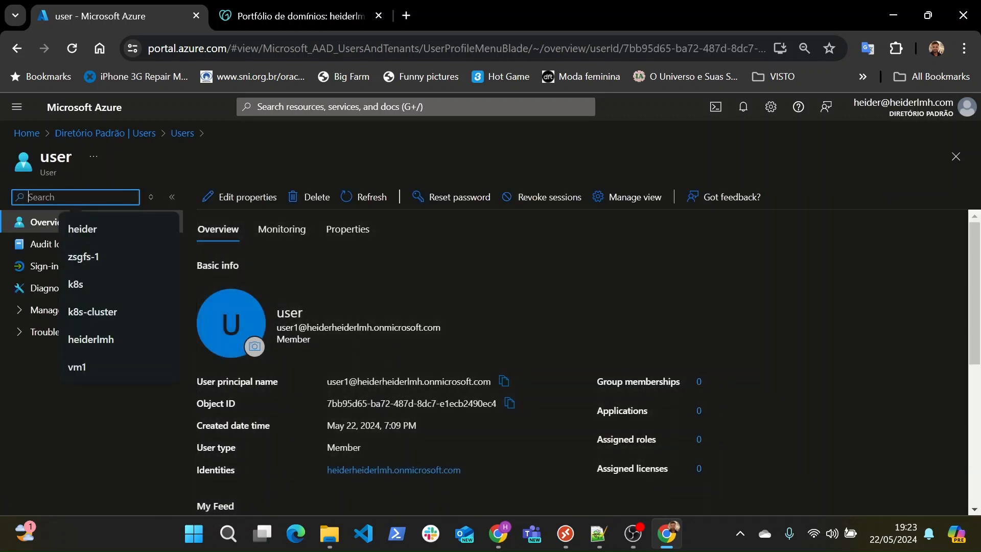
{"action": "triple_click", "coordinate": [388, 381]}
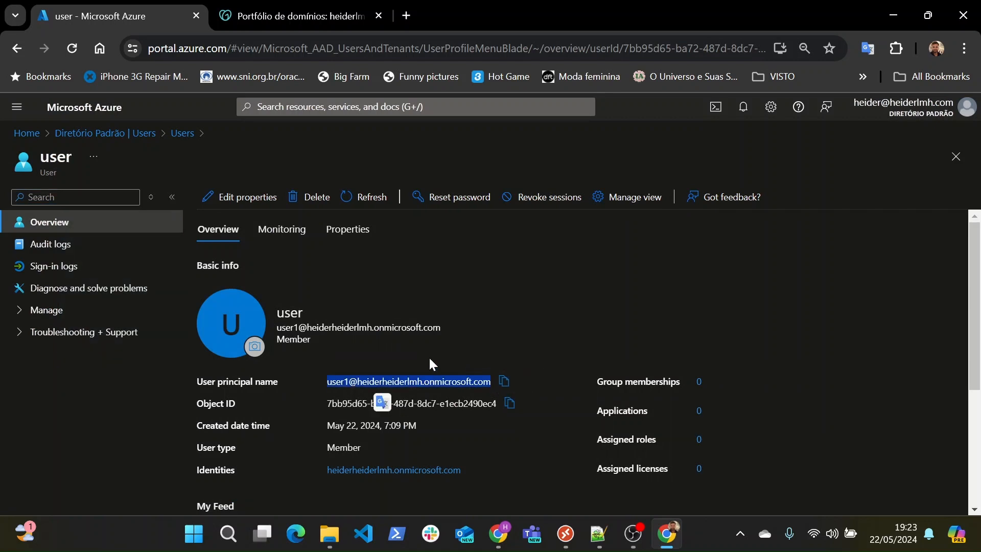
Change the domain of this user's principal name to heiderlmh.com, save it, and check the updated name.
{"action": "left_click", "coordinate": [257, 204]}
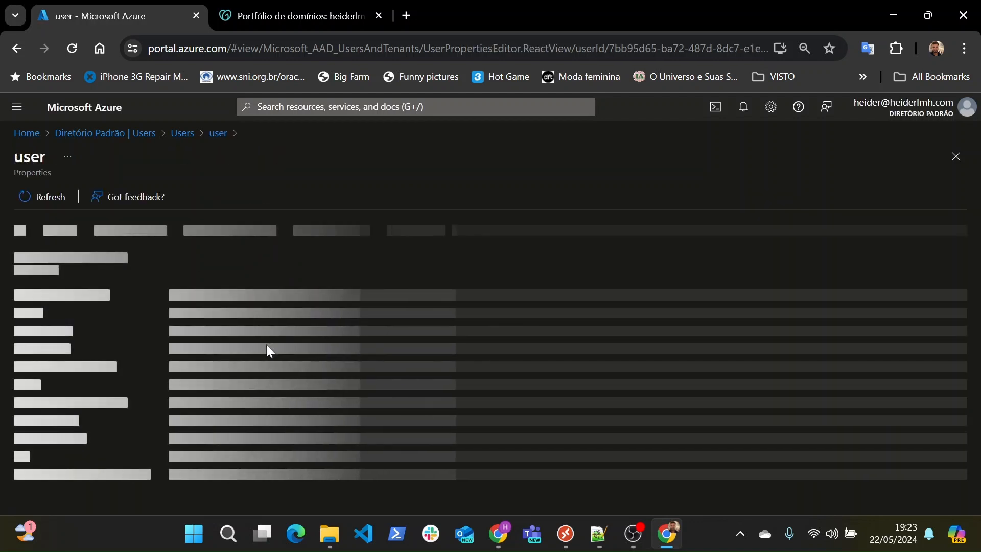
{"action": "left_click", "coordinate": [352, 416]}
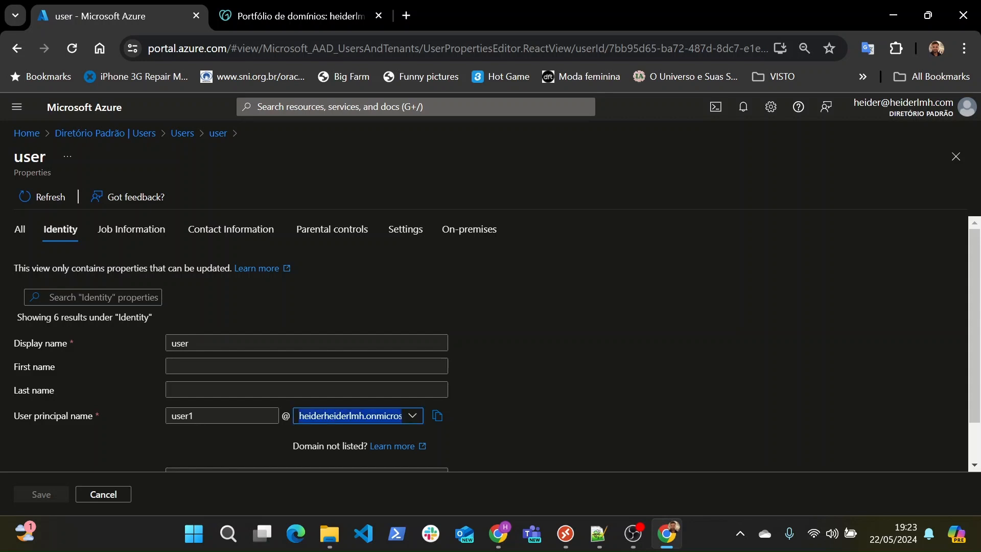
{"action": "left_click", "coordinate": [358, 461]}
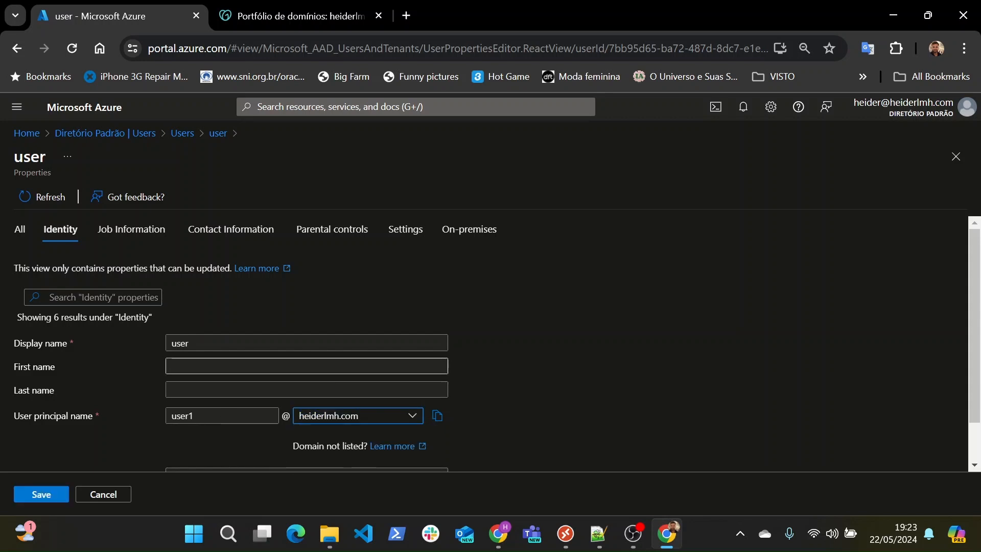
{"action": "scroll", "coordinate": [516, 319], "scroll_direction": "down", "scroll_amount": 1}
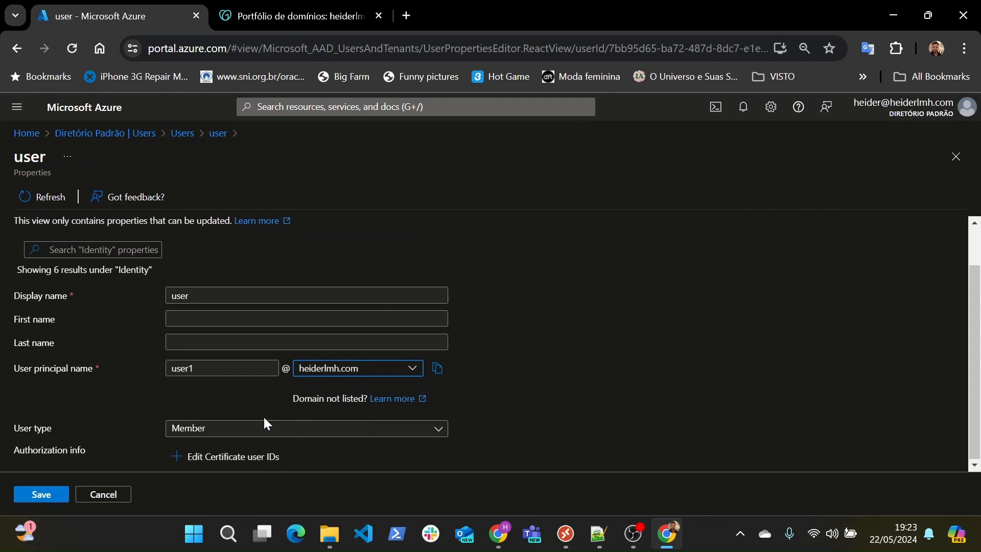
{"action": "left_click", "coordinate": [42, 495]}
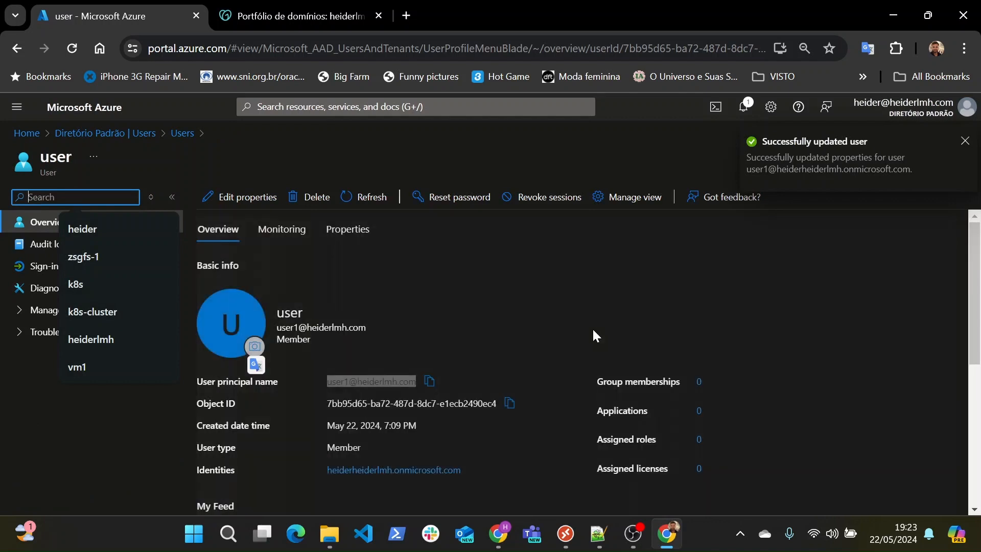
{"action": "double_click", "coordinate": [373, 382]}
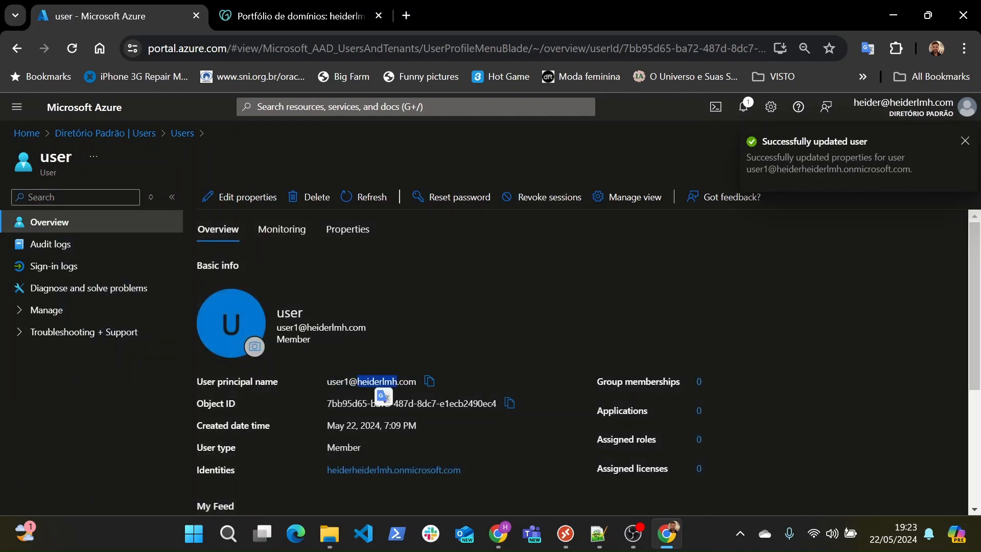
{"action": "double_click", "coordinate": [407, 382]}
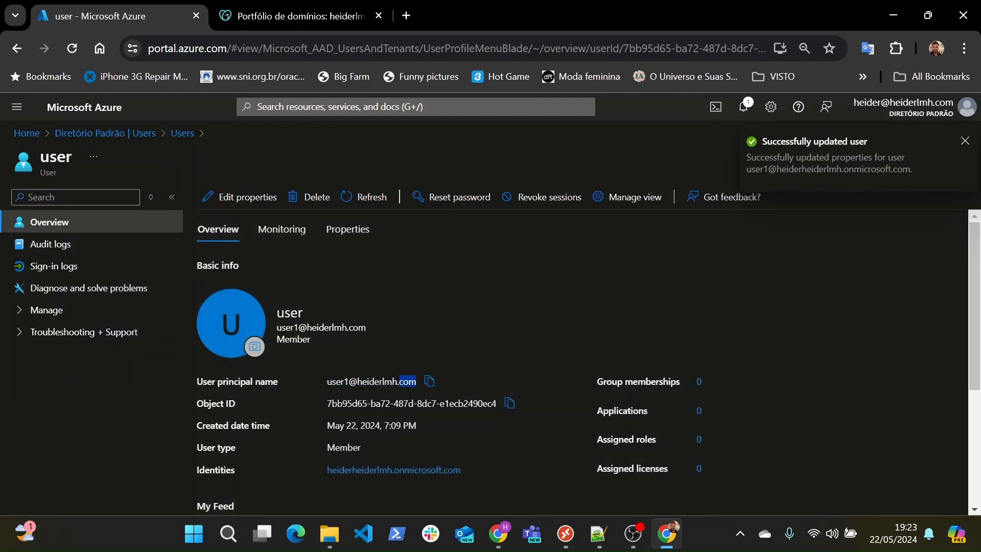
Start creating an internal user with user2 as the principal name on the heiderlmh.com domain.
{"action": "left_click", "coordinate": [177, 134]}
{"action": "left_click", "coordinate": [253, 198]}
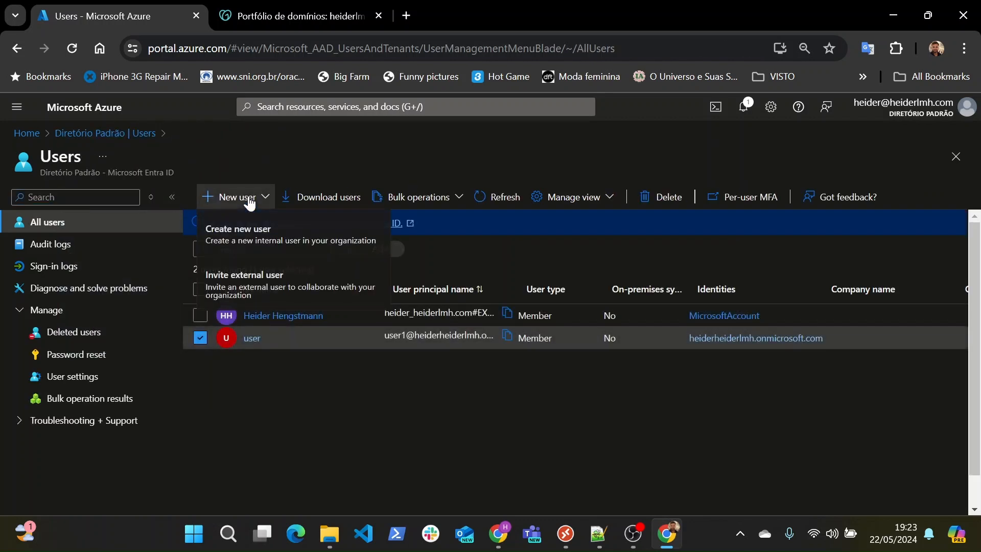
{"action": "left_click", "coordinate": [252, 231]}
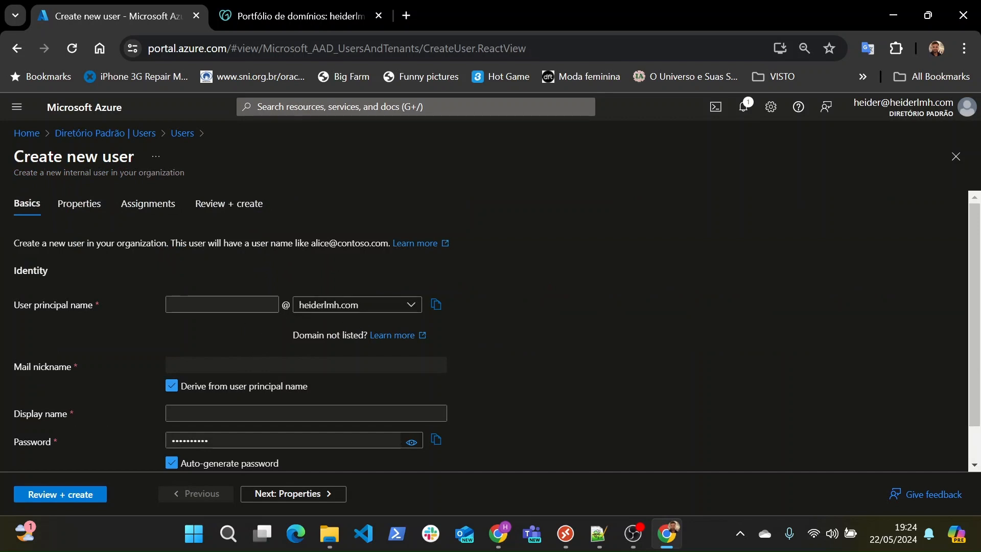
{"action": "left_click", "coordinate": [222, 305]}
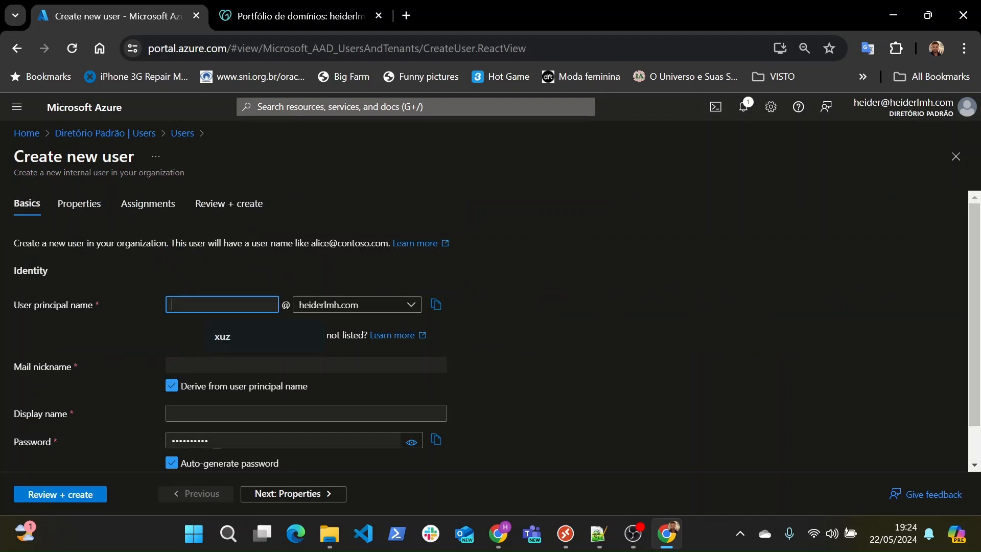
{"action": "type", "text": "user"}
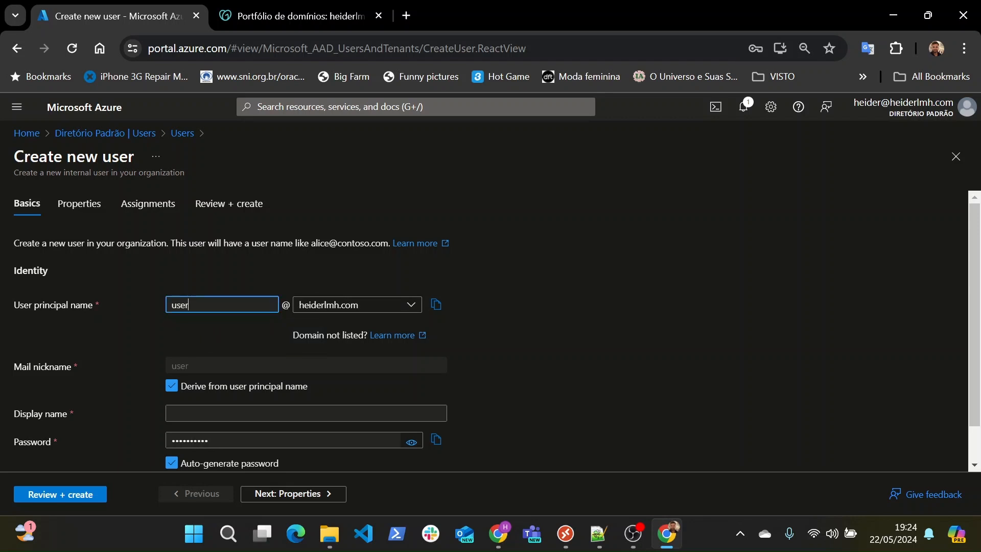
{"action": "type", "text": "2"}
{"action": "left_click", "coordinate": [357, 305]}
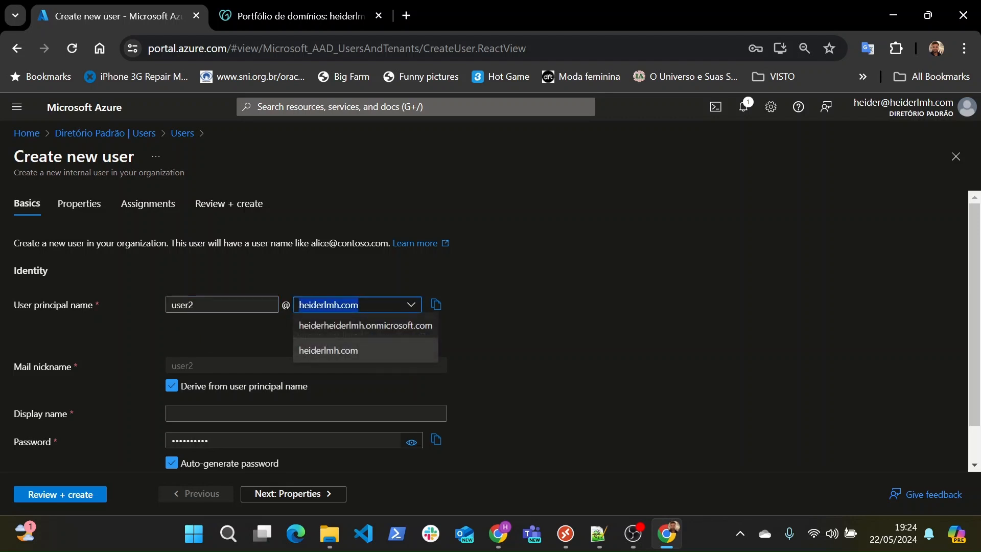
{"action": "left_click", "coordinate": [343, 325]}
{"action": "left_click", "coordinate": [368, 305]}
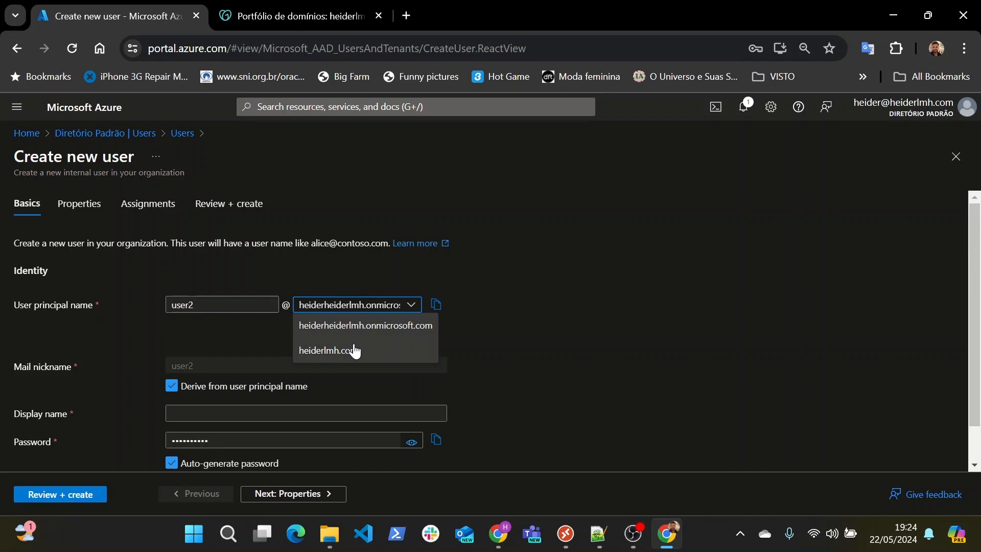
{"action": "left_click", "coordinate": [354, 348]}
Set the display name to user2, review the settings, and create the user.
{"action": "left_click", "coordinate": [205, 413]}
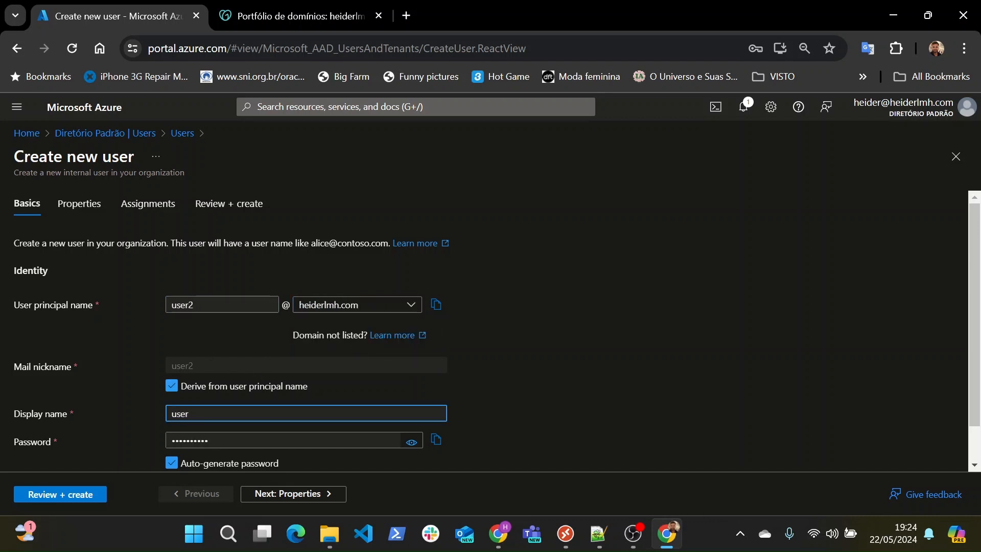
{"action": "type", "text": "user2"}
{"action": "scroll", "coordinate": [490, 332], "scroll_direction": "down", "scroll_amount": 1}
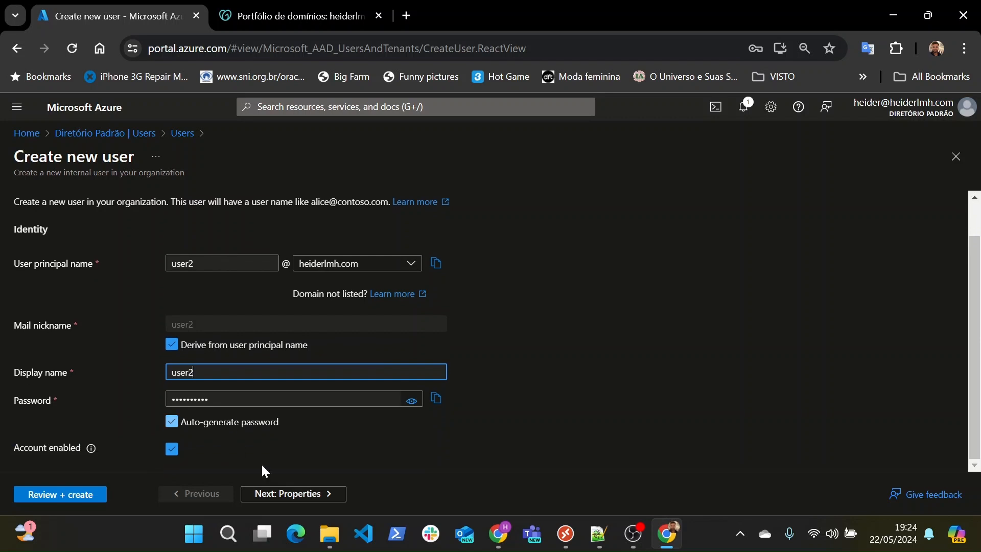
{"action": "left_click", "coordinate": [85, 494]}
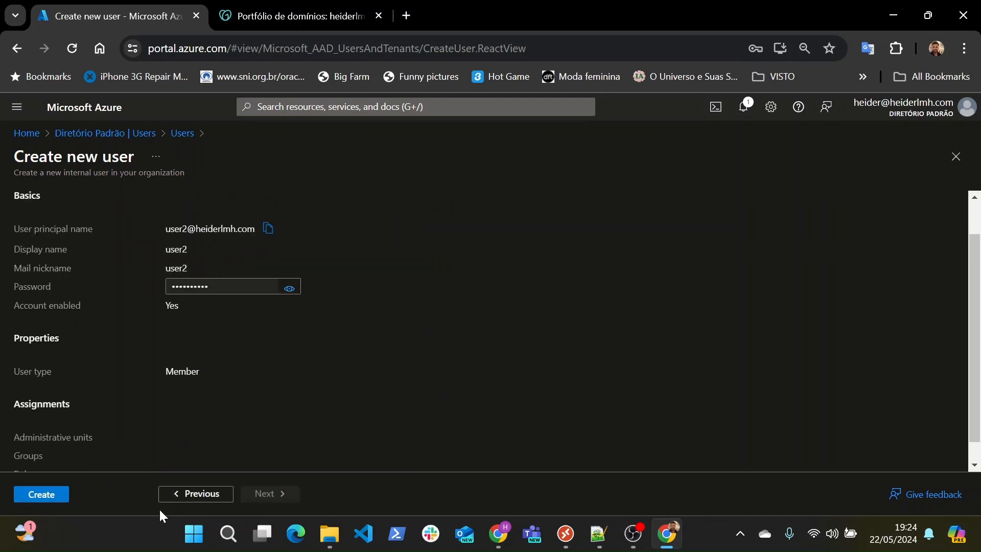
{"action": "left_click", "coordinate": [43, 494]}
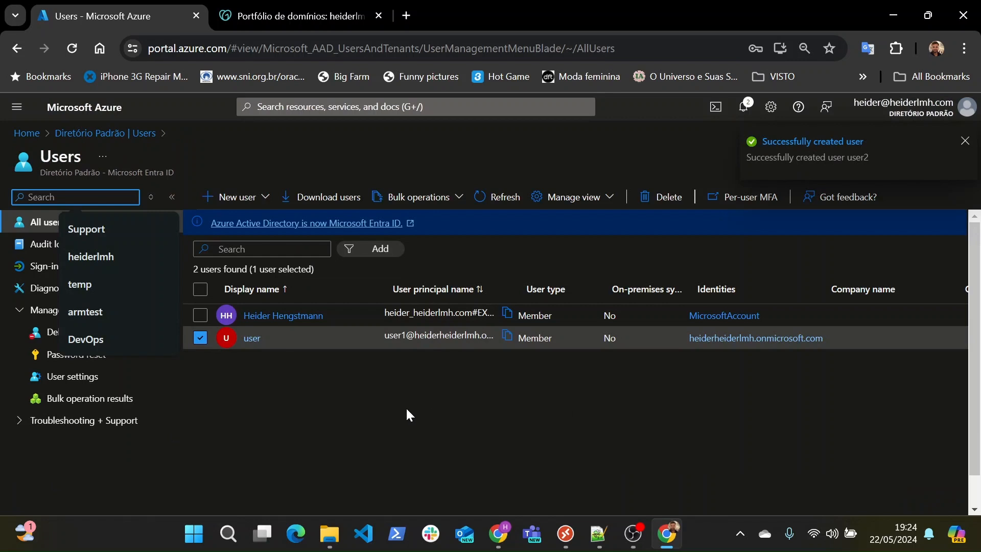
Refresh and reload the Users list to check the domain of user2's principal name.
{"action": "left_click", "coordinate": [497, 199]}
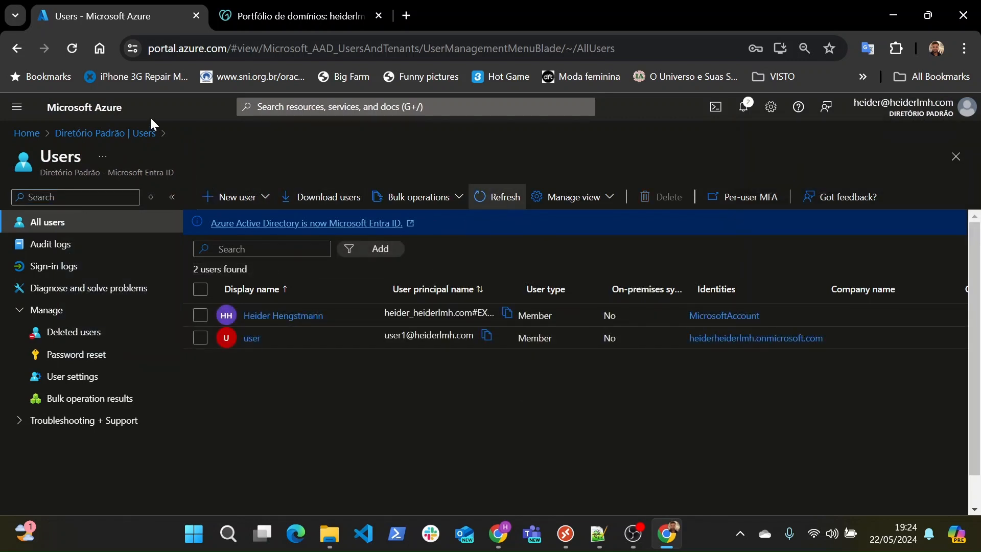
{"action": "left_click", "coordinate": [72, 48]}
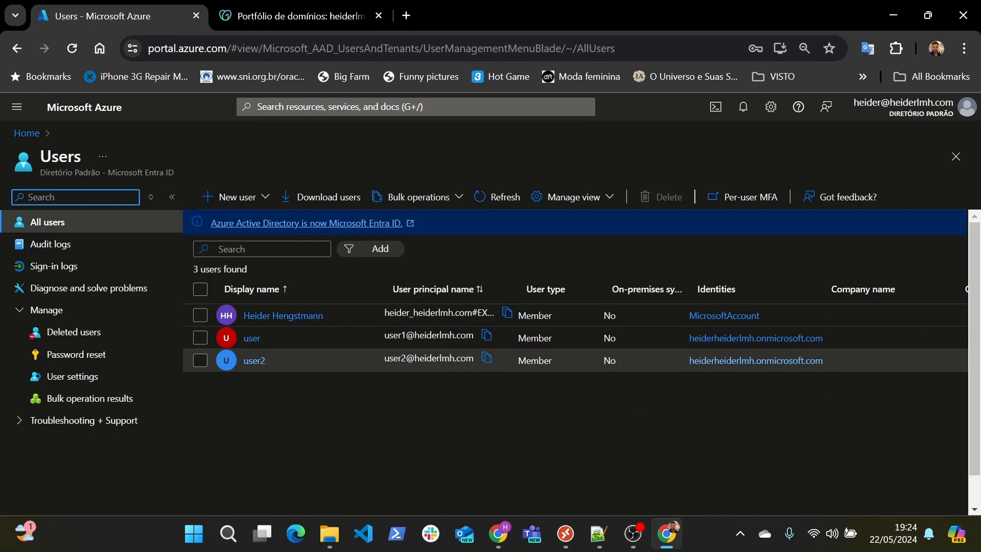
{"action": "left_click_drag", "start_coordinate": [415, 359], "coordinate": [450, 358]}
{"action": "left_click", "coordinate": [468, 409]}
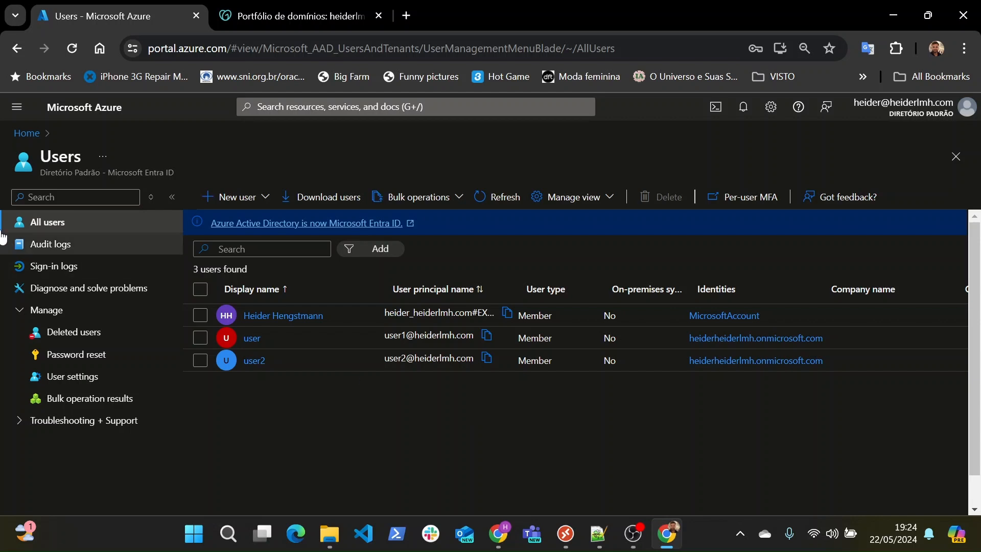
Return to Microsoft Entra ID and open heiderlmh.com from the custom domain names to examine its properties.
{"action": "left_click", "coordinate": [27, 134]}
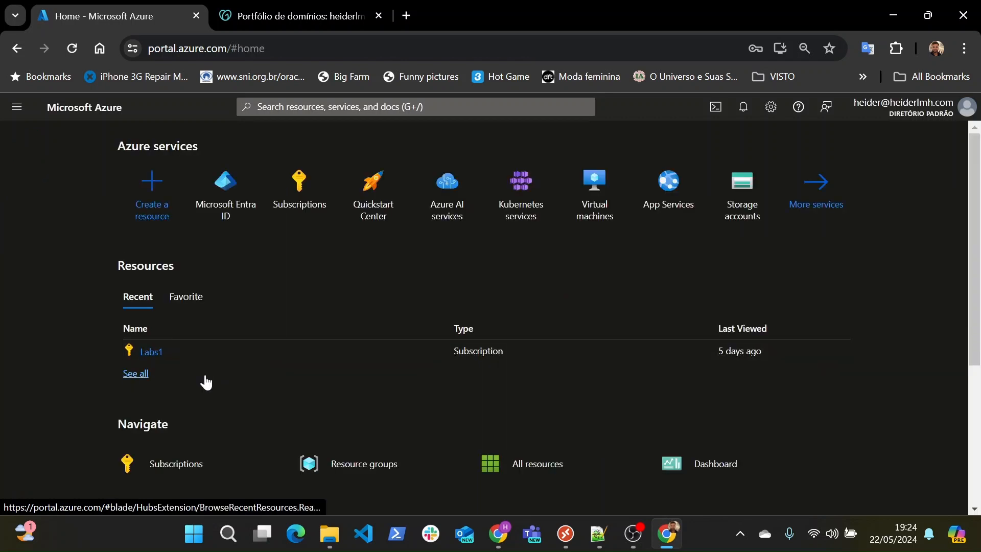
{"action": "left_click", "coordinate": [225, 196]}
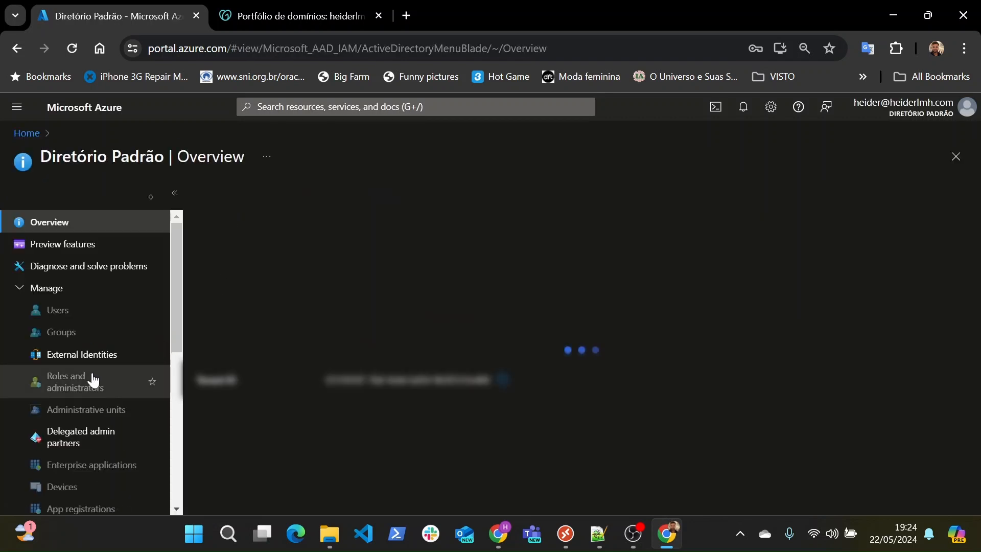
{"action": "scroll", "coordinate": [96, 343], "scroll_direction": "down", "scroll_amount": 5}
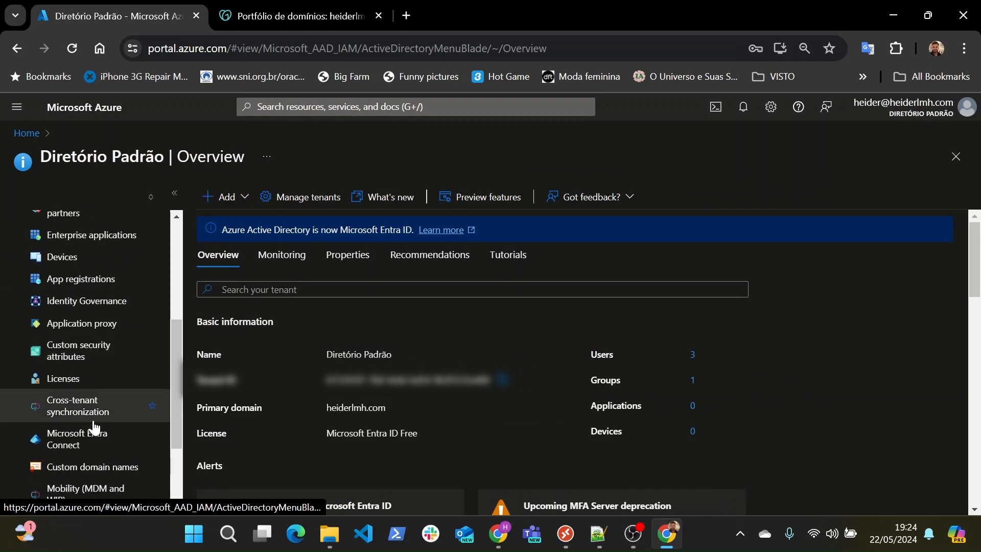
{"action": "left_click", "coordinate": [93, 465]}
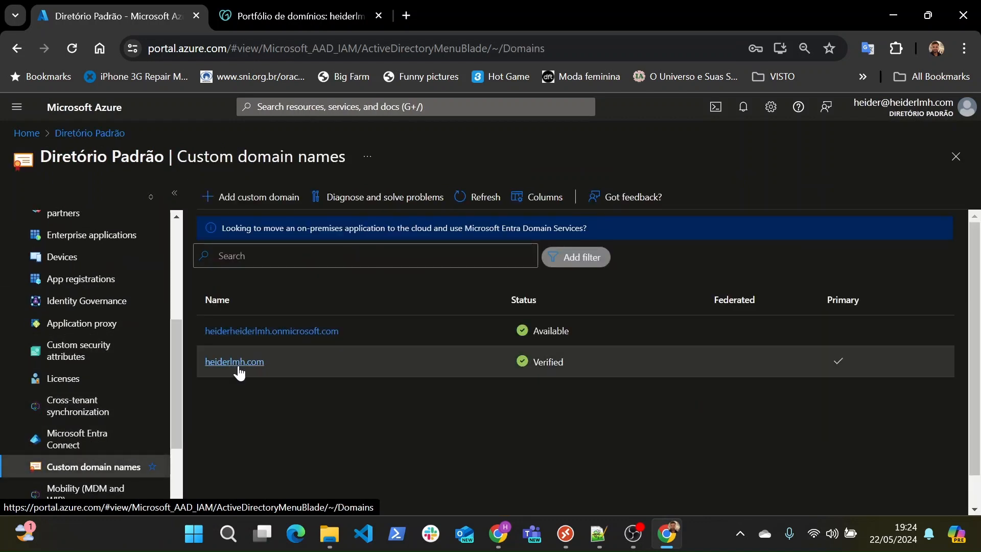
{"action": "left_click", "coordinate": [238, 361]}
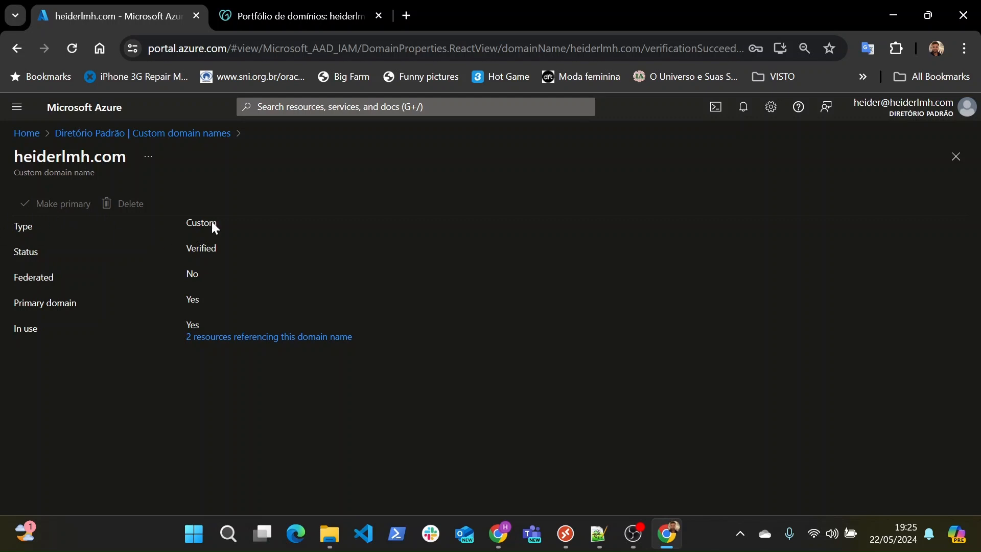
Open heiderheiderlmh.onmicrosoft.com from the custom domain names and make it the tenant's primary domain.
{"action": "left_click", "coordinate": [193, 133]}
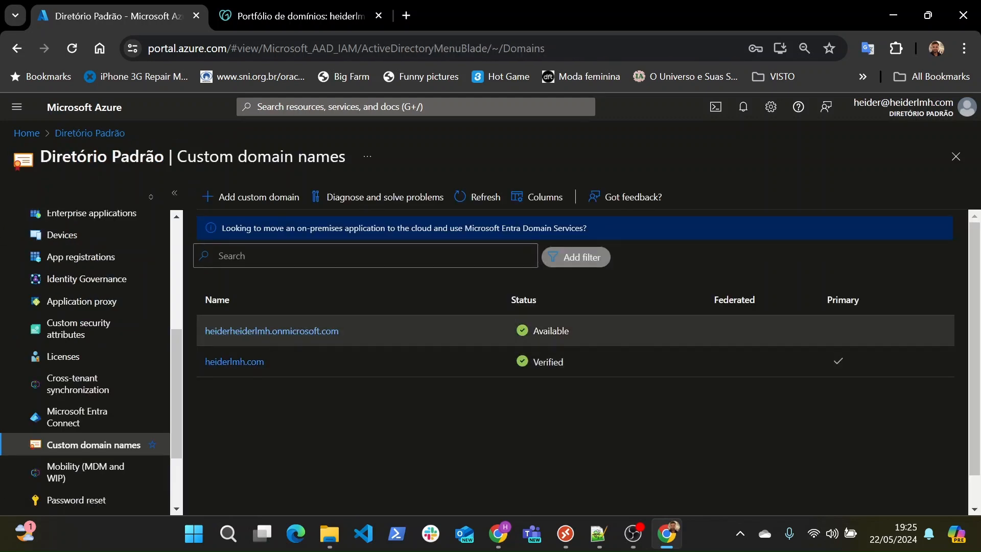
{"action": "left_click", "coordinate": [281, 331]}
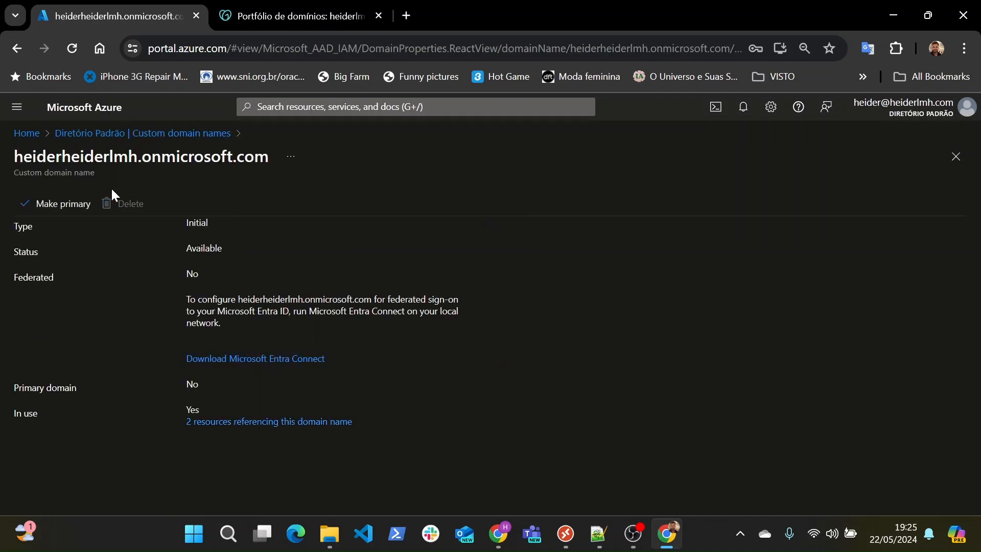
{"action": "left_click", "coordinate": [53, 207]}
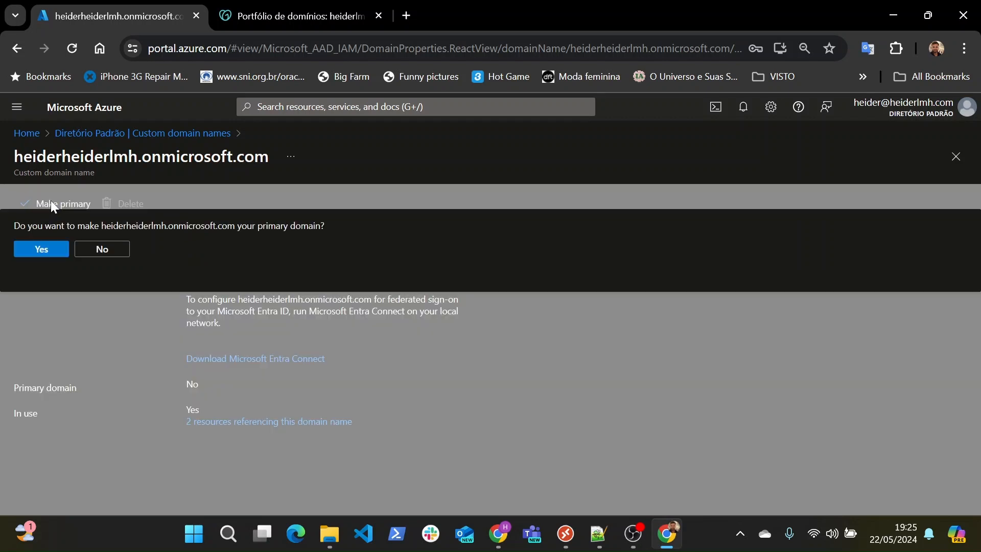
{"action": "left_click", "coordinate": [41, 249]}
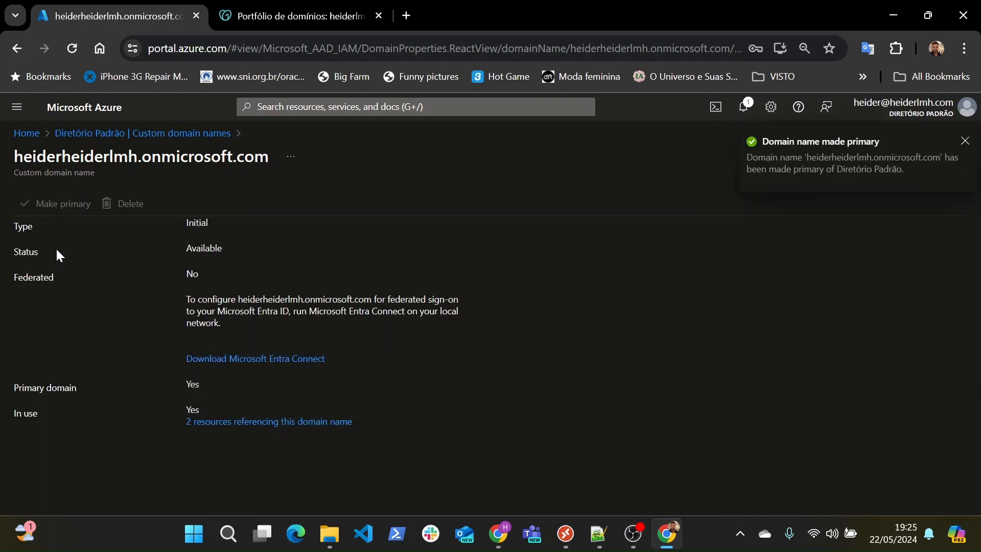
Open heiderlmh.com from the custom domain names, start deleting it, and open the user references that must be removed.
{"action": "left_click", "coordinate": [200, 133]}
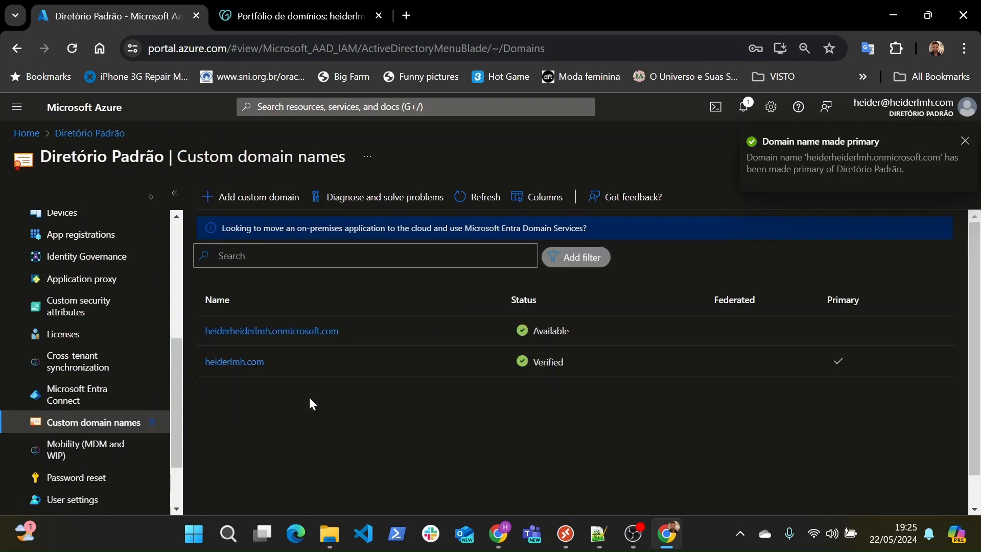
{"action": "left_click", "coordinate": [237, 361]}
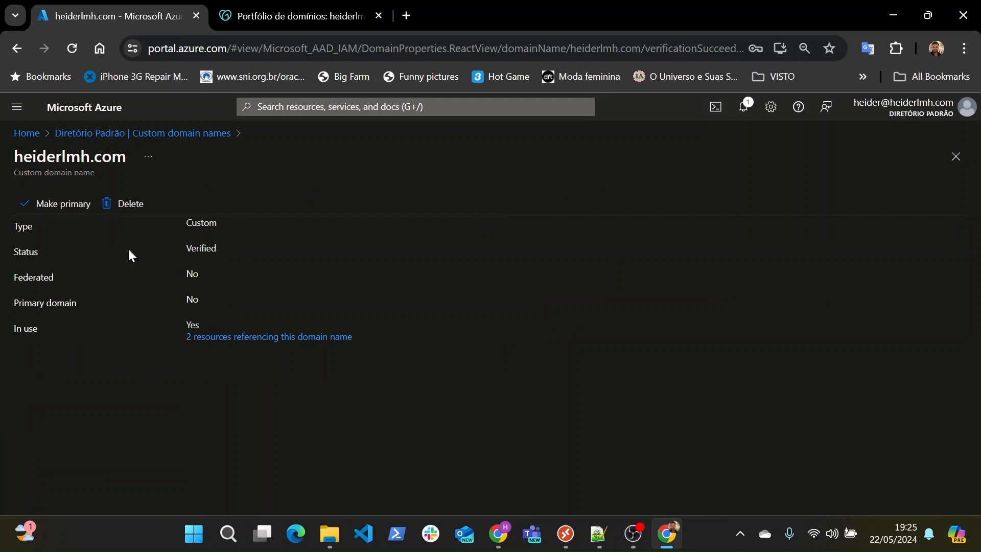
{"action": "left_click", "coordinate": [130, 205]}
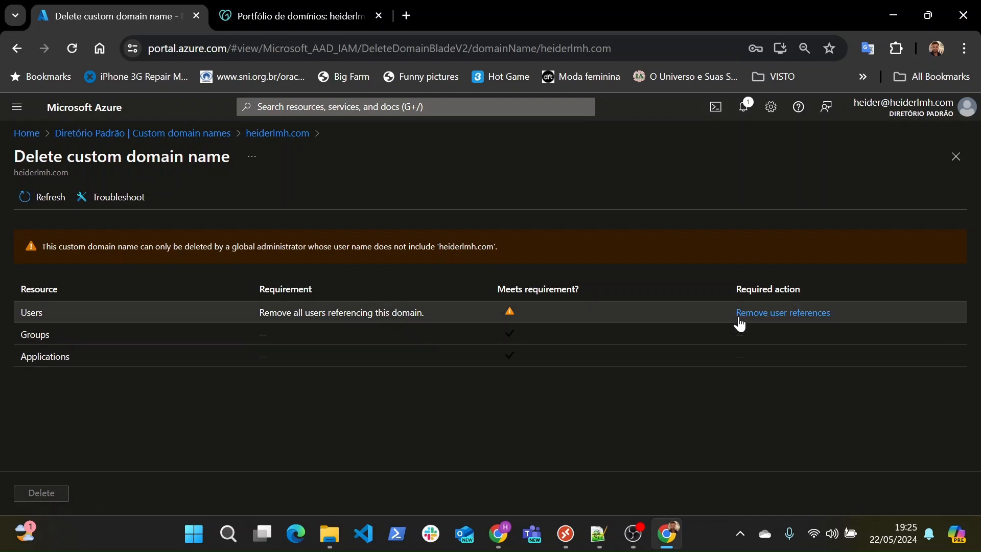
{"action": "left_click", "coordinate": [763, 315]}
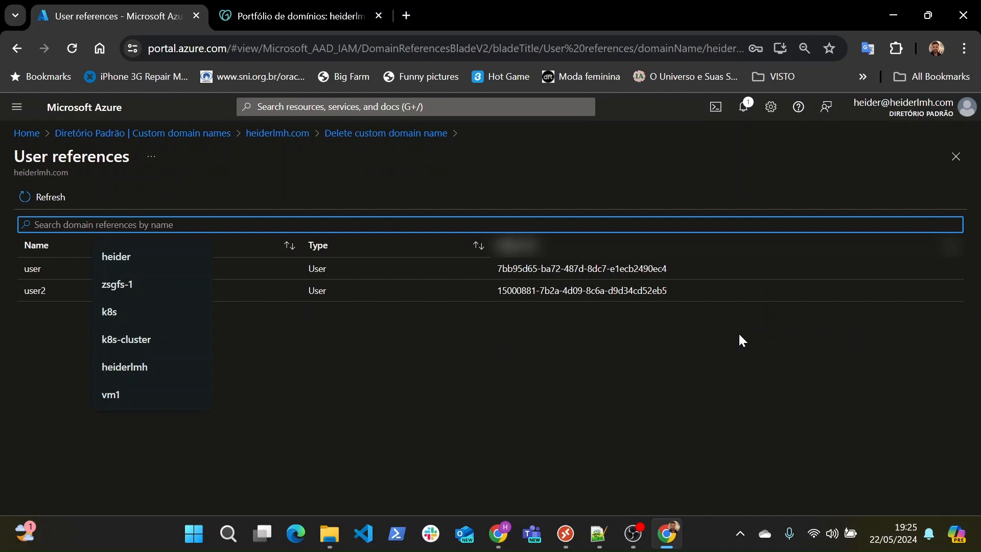
{"action": "left_click", "coordinate": [616, 390]}
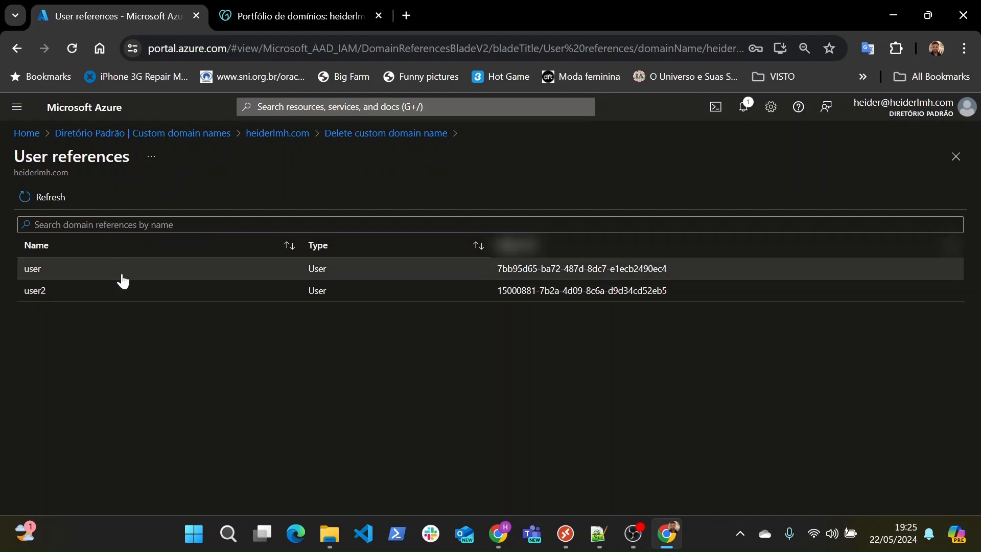
Change the domain of the referenced account "user" to heiderheiderlmh.onmicrosoft.com in its user principal name and save.
{"action": "left_click", "coordinate": [122, 280]}
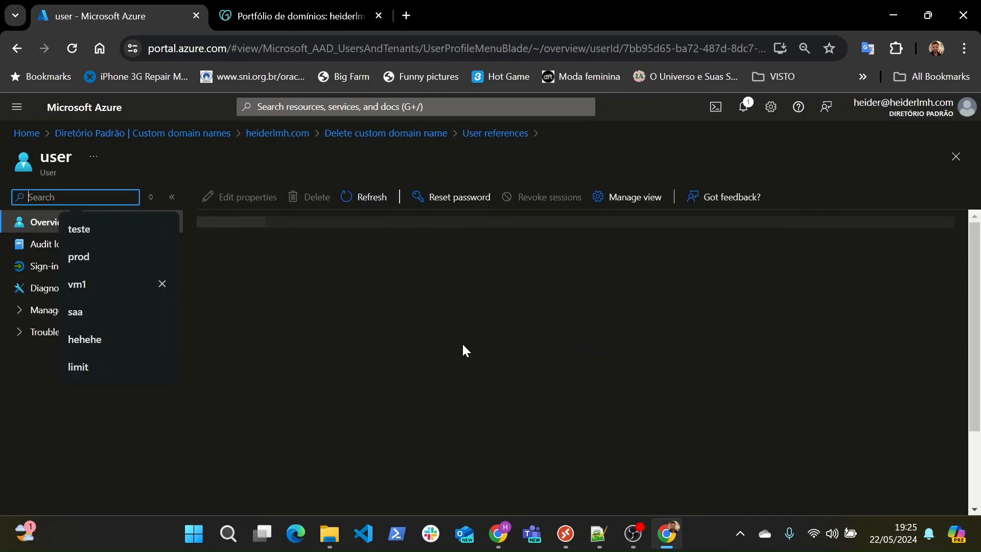
{"action": "left_click", "coordinate": [245, 199]}
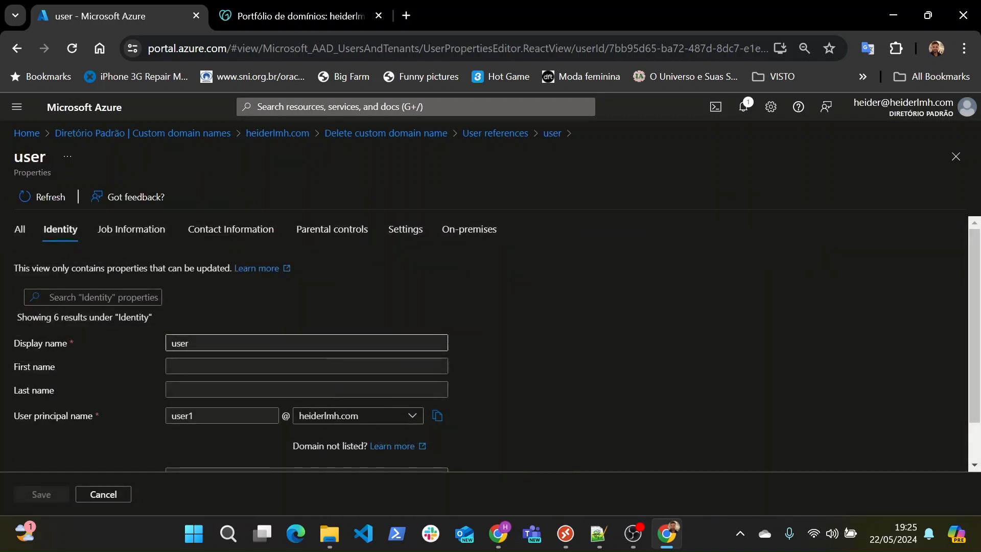
{"action": "left_click", "coordinate": [393, 415]}
{"action": "left_click", "coordinate": [394, 436]}
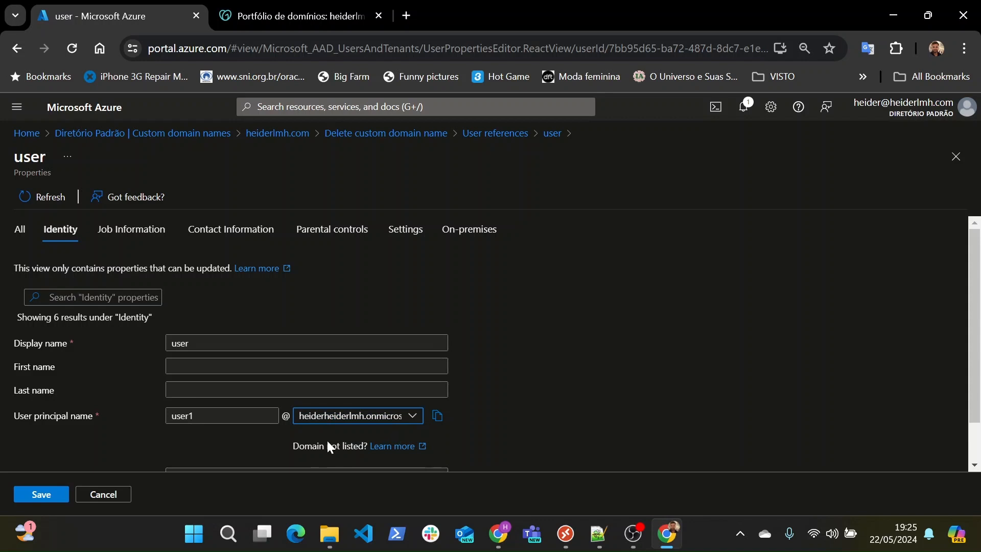
{"action": "left_click", "coordinate": [21, 503]}
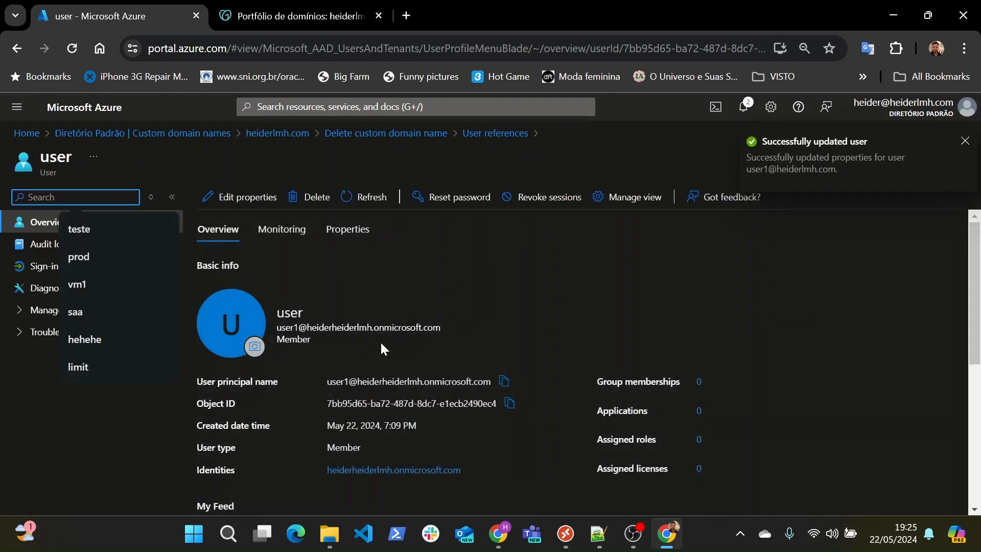
Open user2 from the user references, set its user principal name domain to heiderheiderlmh.onmicrosoft.com, and save.
{"action": "left_click", "coordinate": [478, 134]}
{"action": "left_click", "coordinate": [100, 294]}
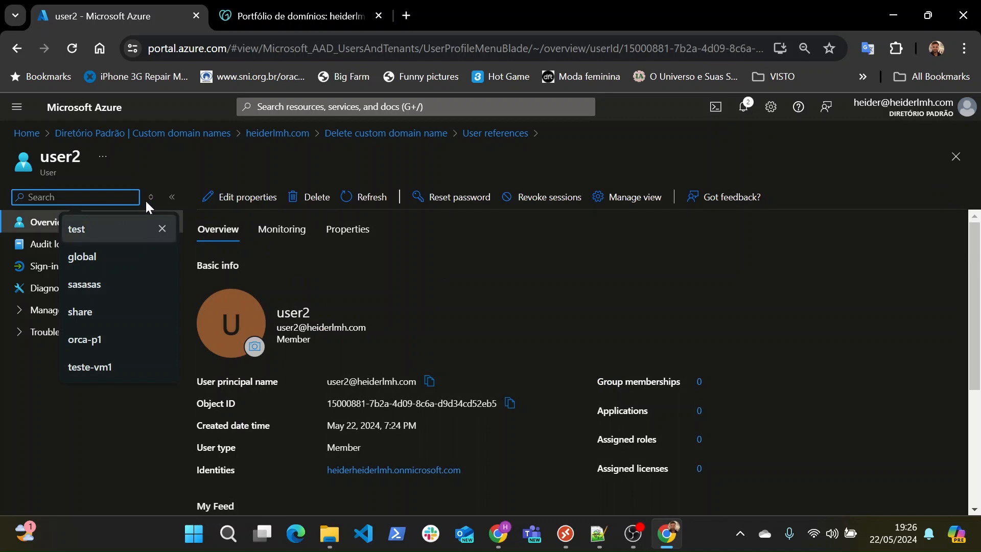
{"action": "left_click", "coordinate": [261, 198]}
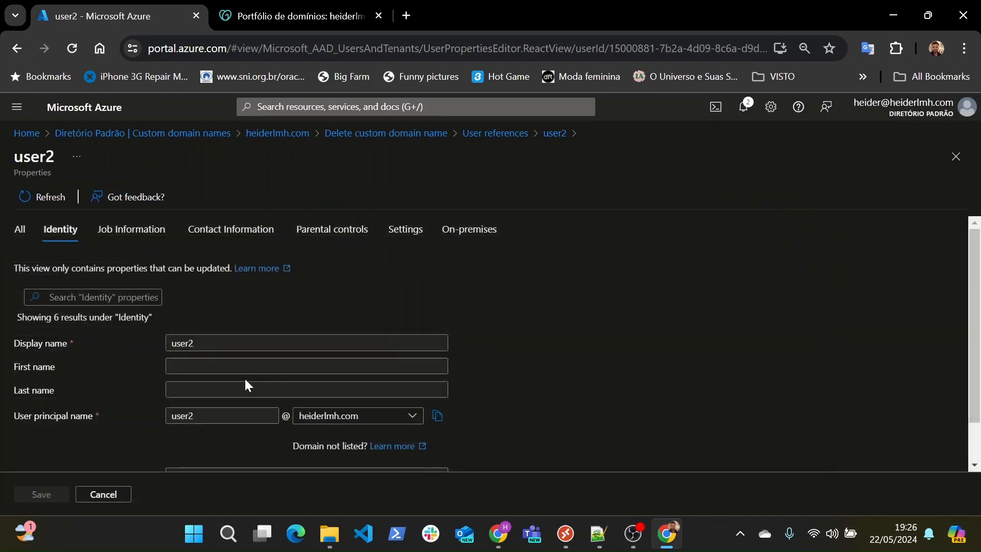
{"action": "left_click", "coordinate": [357, 415]}
{"action": "left_click", "coordinate": [366, 436]}
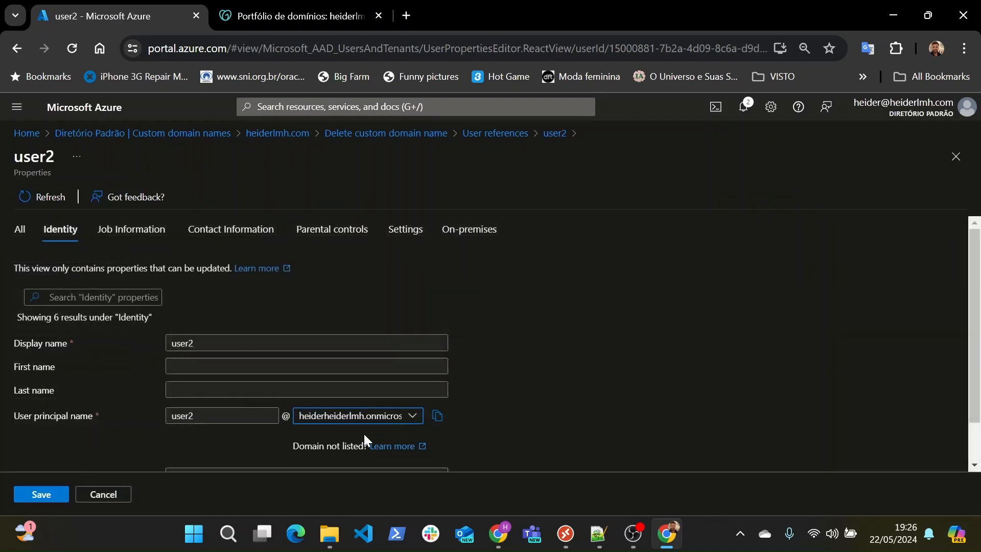
{"action": "left_click", "coordinate": [62, 494]}
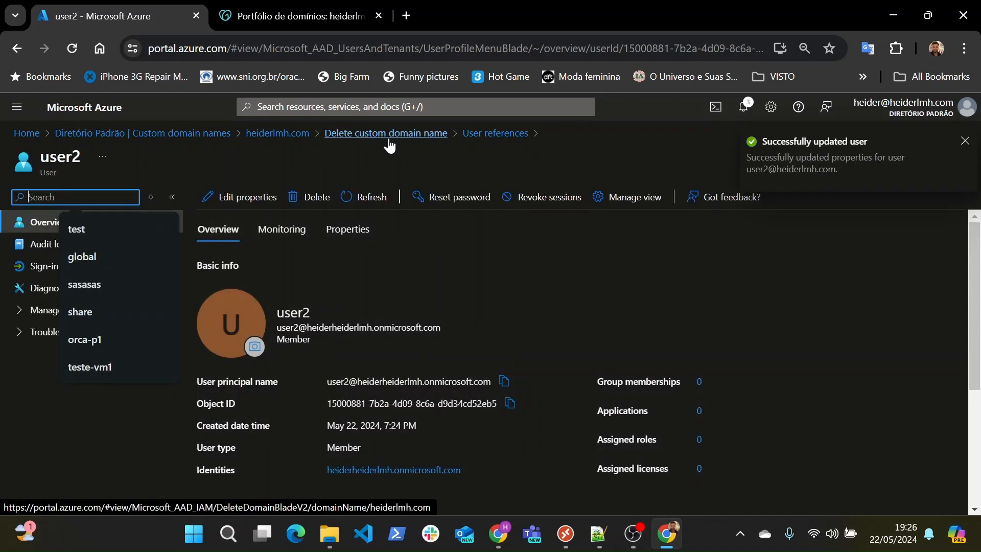
Refresh the user references of heiderlmh.com and recheck the domain of user2's principal name.
{"action": "left_click", "coordinate": [479, 135]}
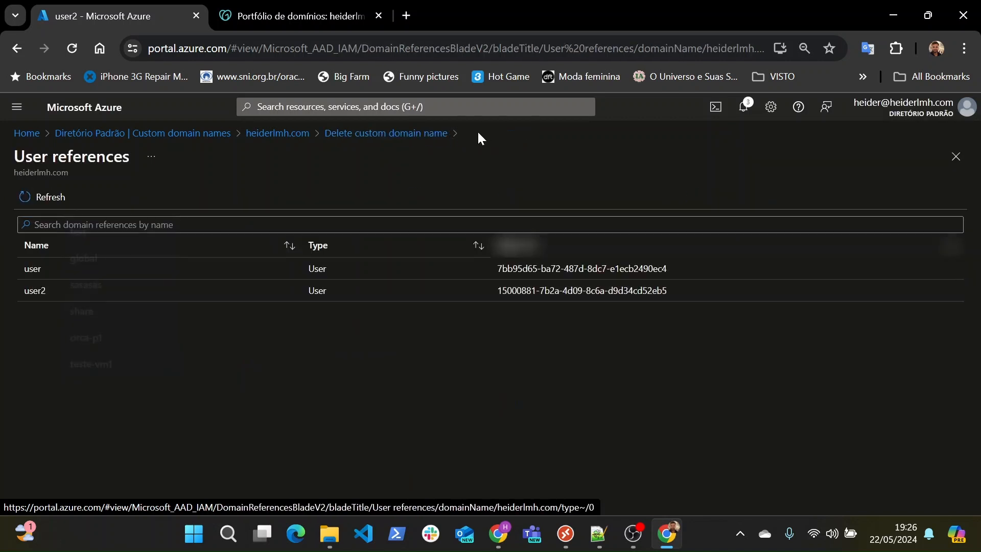
{"action": "left_click", "coordinate": [43, 202]}
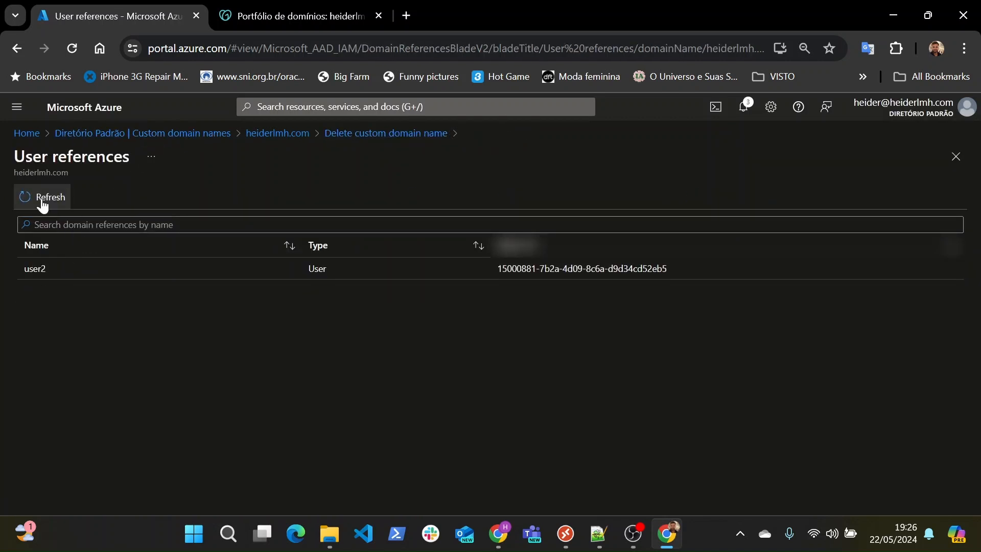
{"action": "left_click", "coordinate": [175, 271]}
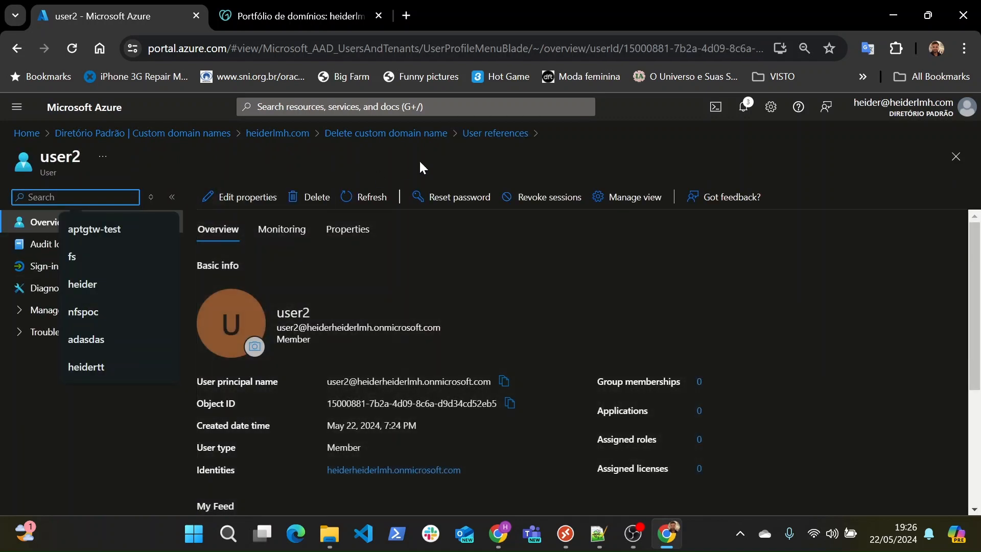
{"action": "left_click", "coordinate": [479, 136]}
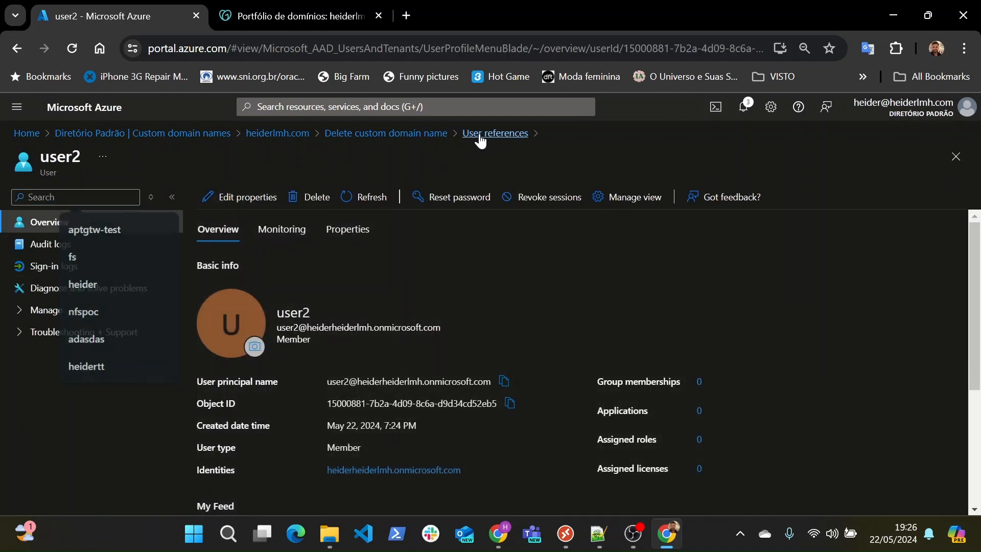
Refresh the deletion requirements for heiderlmh.com and delete the custom domain.
{"action": "left_click", "coordinate": [339, 131]}
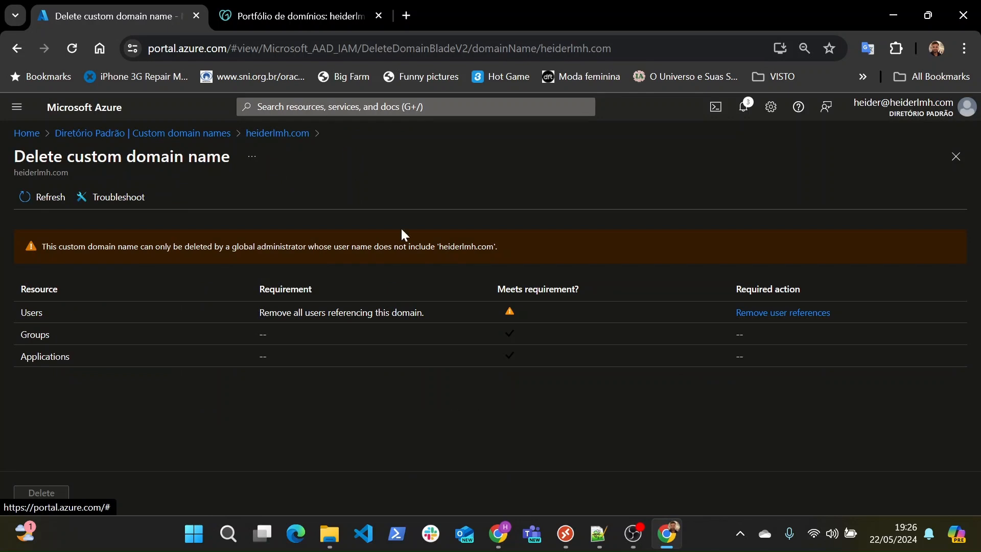
{"action": "left_click", "coordinate": [46, 199]}
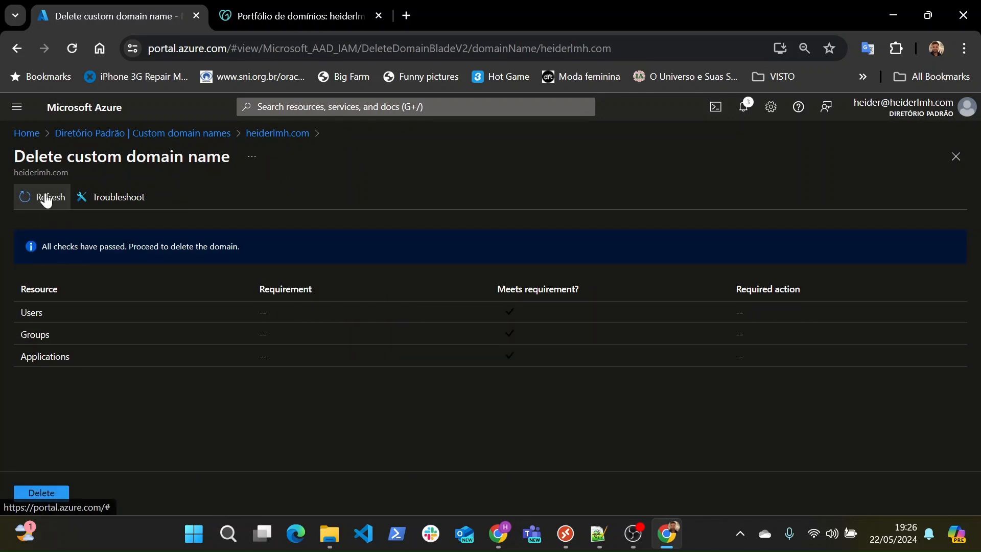
{"action": "left_click", "coordinate": [55, 496]}
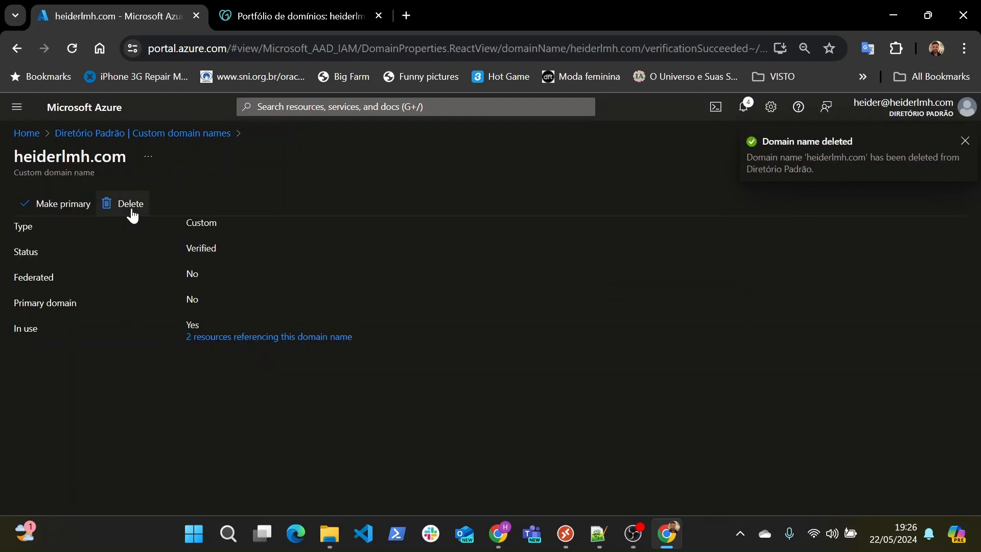
Refresh the custom domain names list and reload the tenant overview to check its primary domain.
{"action": "left_click", "coordinate": [210, 134]}
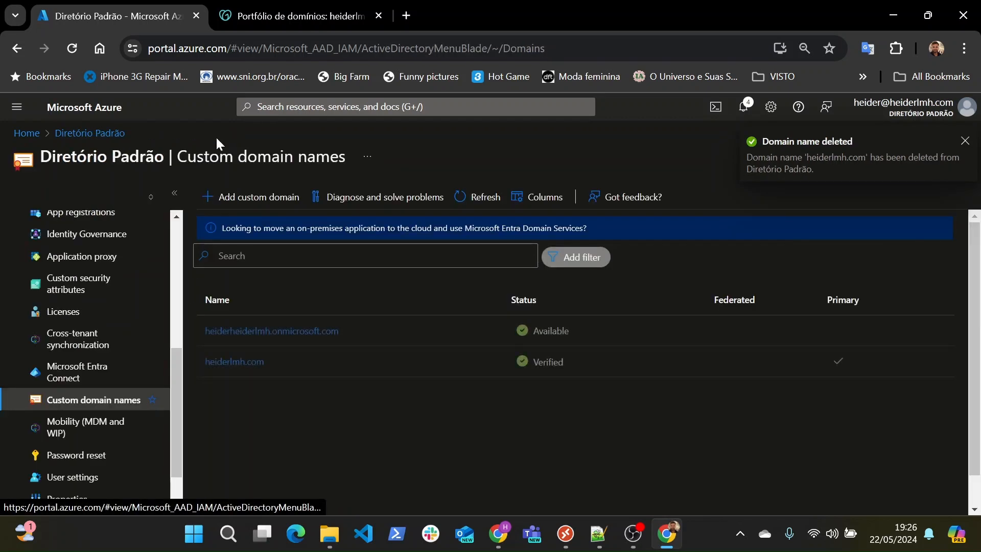
{"action": "left_click", "coordinate": [466, 195]}
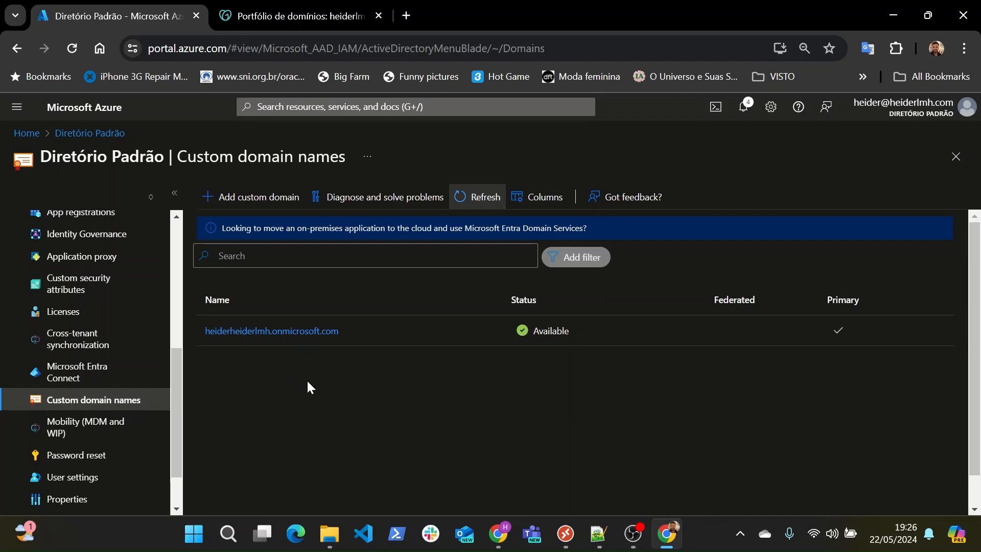
{"action": "scroll", "coordinate": [15, 327], "scroll_direction": "up", "scroll_amount": 5}
{"action": "left_click", "coordinate": [77, 224]}
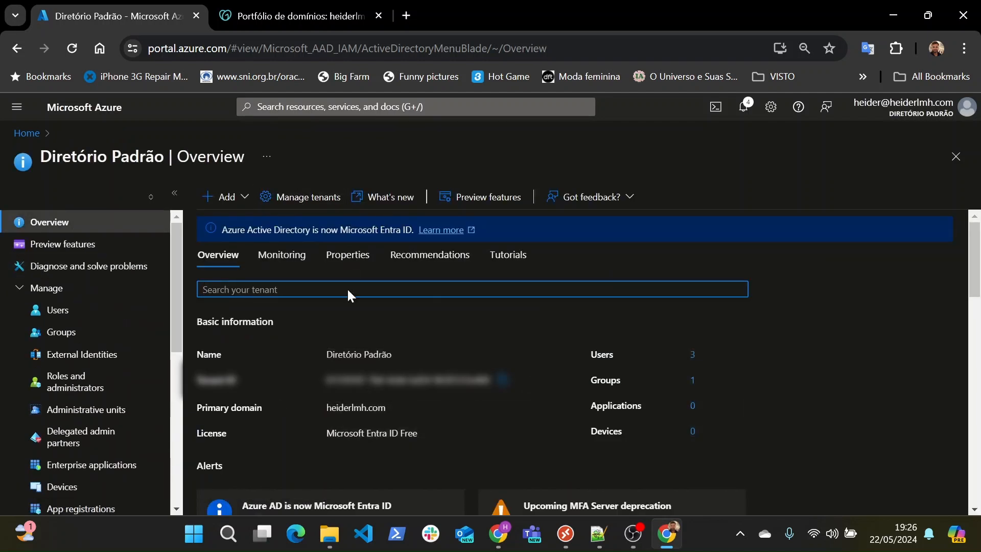
{"action": "left_click", "coordinate": [71, 48]}
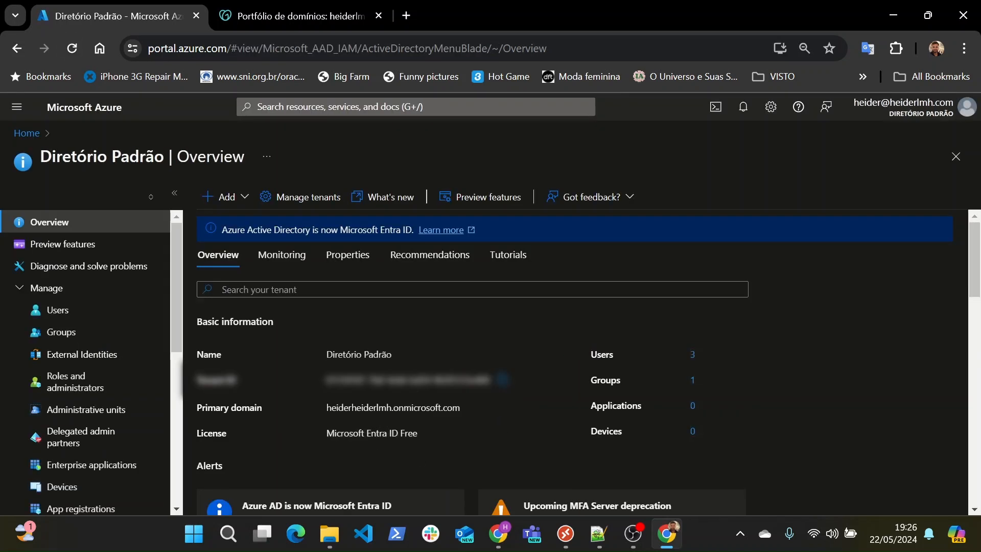
{"action": "left_click_drag", "start_coordinate": [349, 407], "coordinate": [439, 407]}
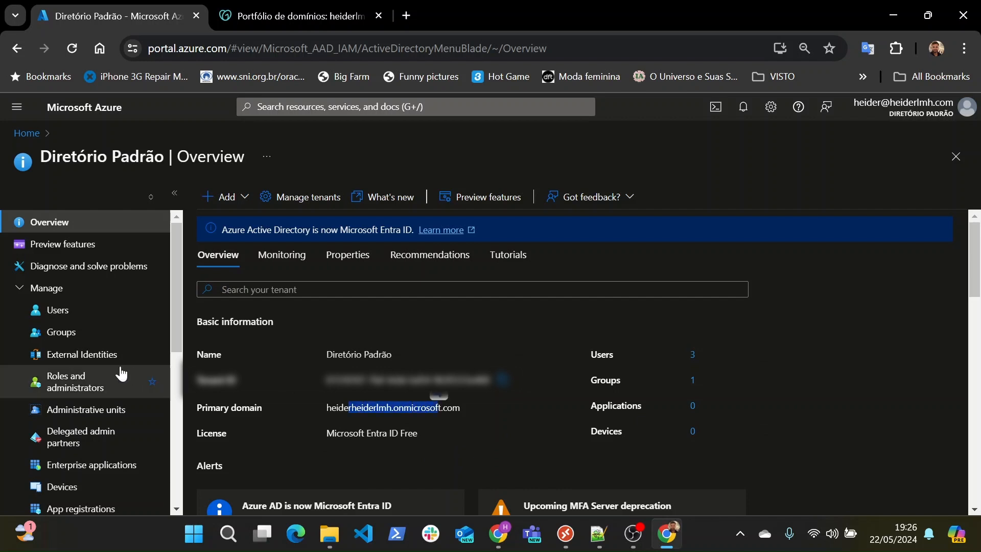
Open the form for creating a new user and check which domains are offered for the user principal name.
{"action": "left_click", "coordinate": [61, 310]}
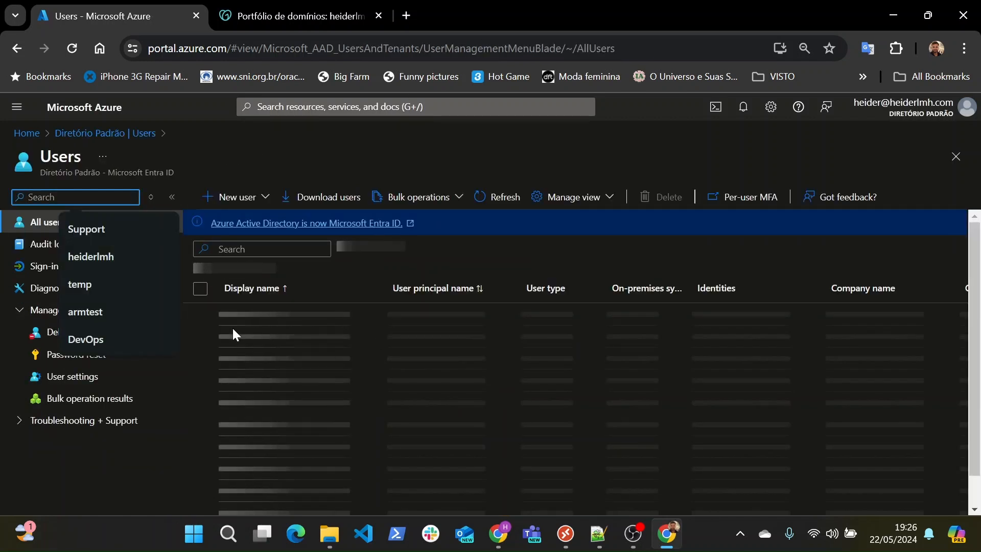
{"action": "left_click", "coordinate": [233, 197]}
{"action": "left_click", "coordinate": [251, 228]}
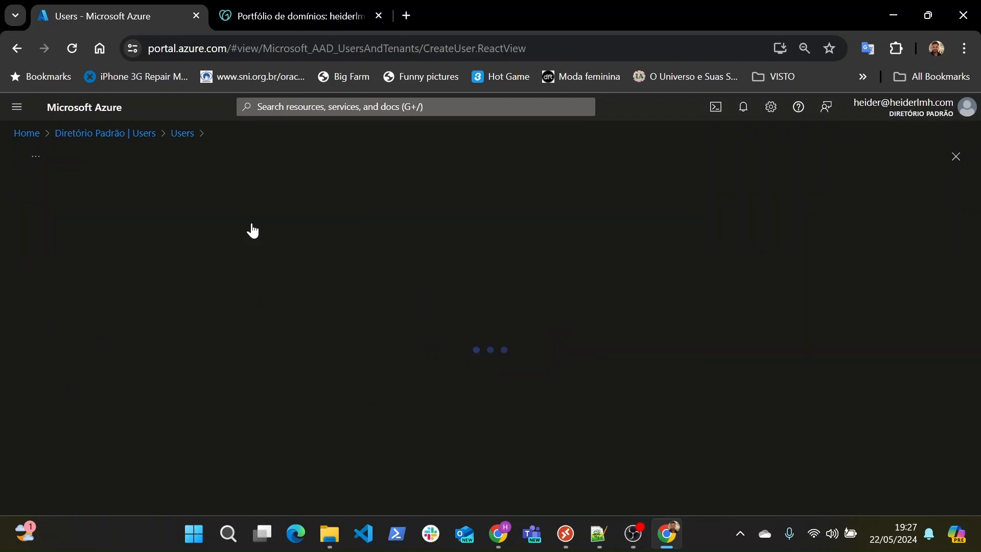
{"action": "left_click", "coordinate": [411, 305]}
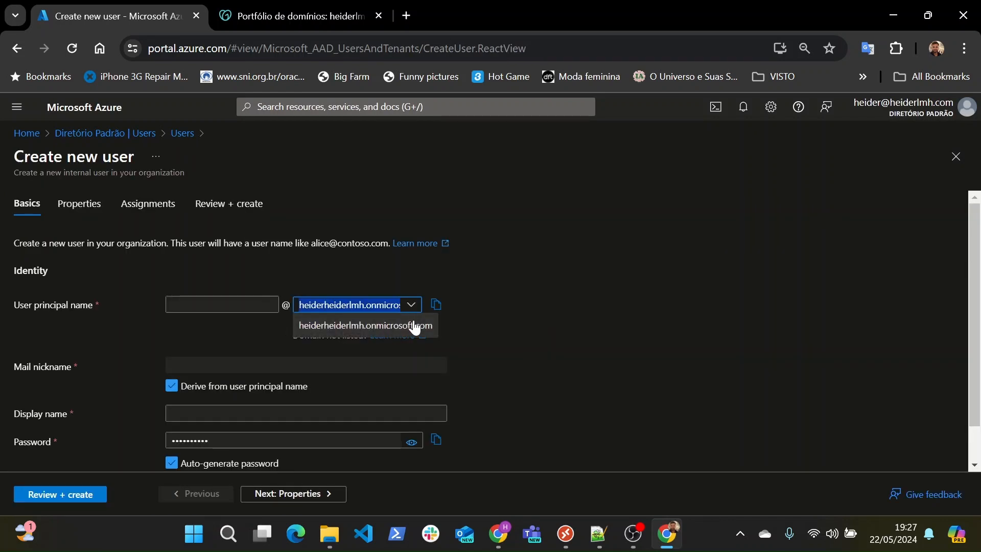
{"action": "left_click", "coordinate": [532, 345]}
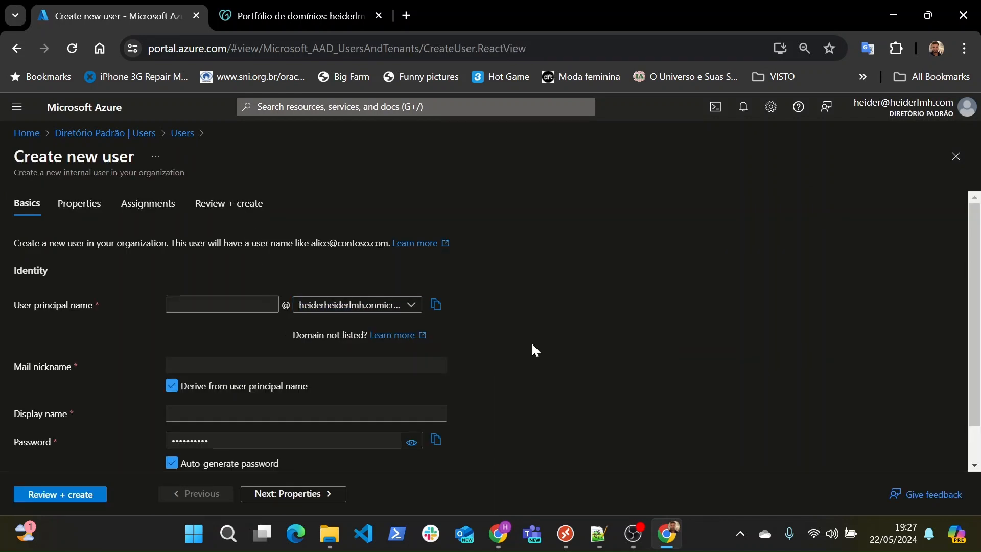